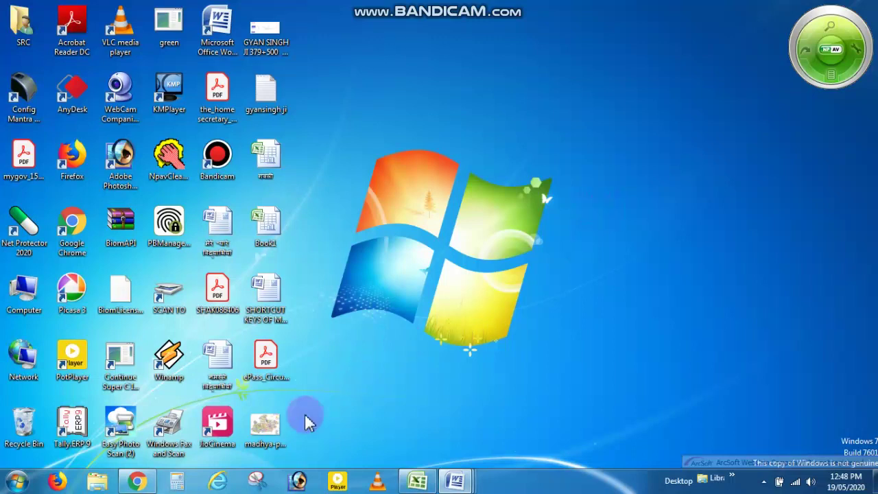
# - Preview the open Word windows from the taskbar and switch to the Computer article document
pyautogui.click(456, 483)
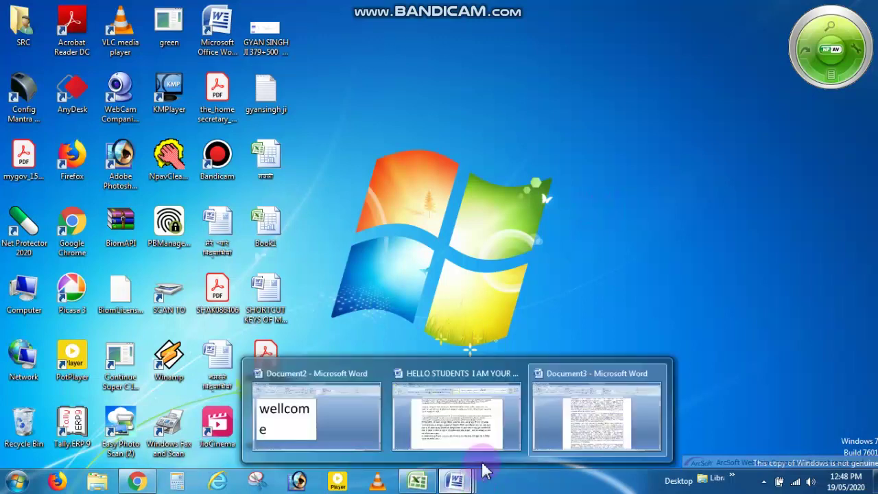
pyautogui.click(557, 415)
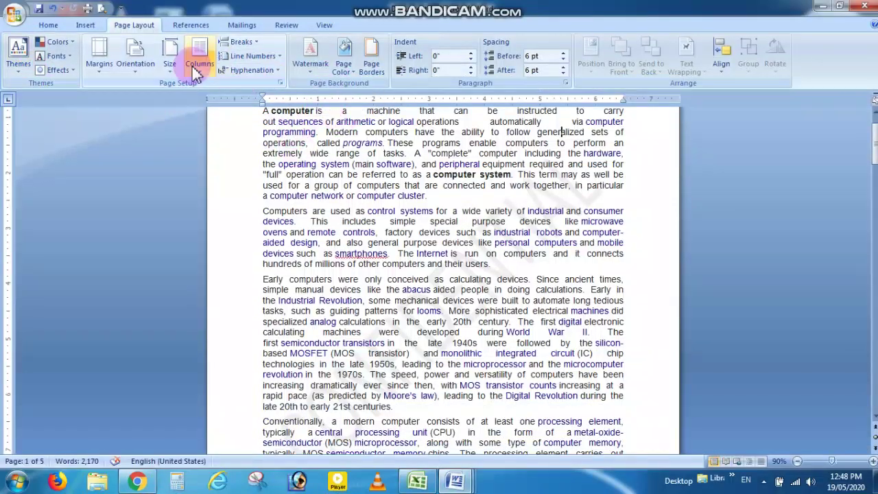
# - Look over the Line Numbers and Columns choices on Page Layout without changing anything
pyautogui.click(251, 58)
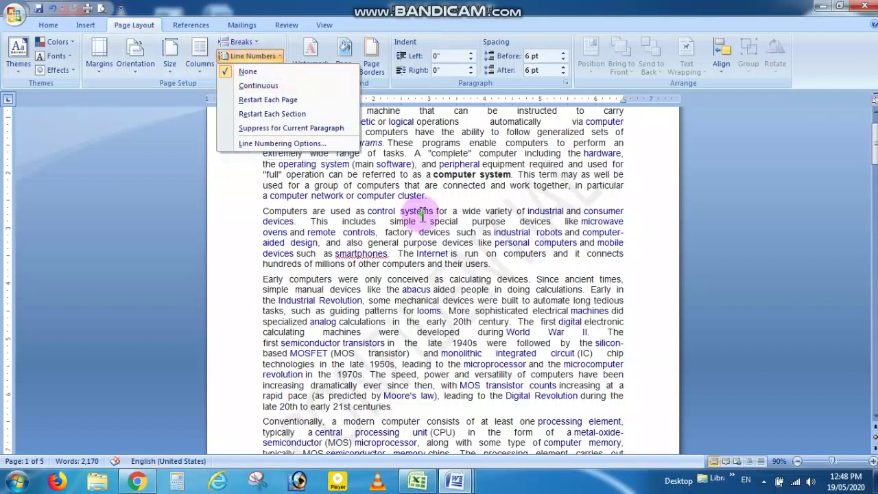
pyautogui.click(561, 131)
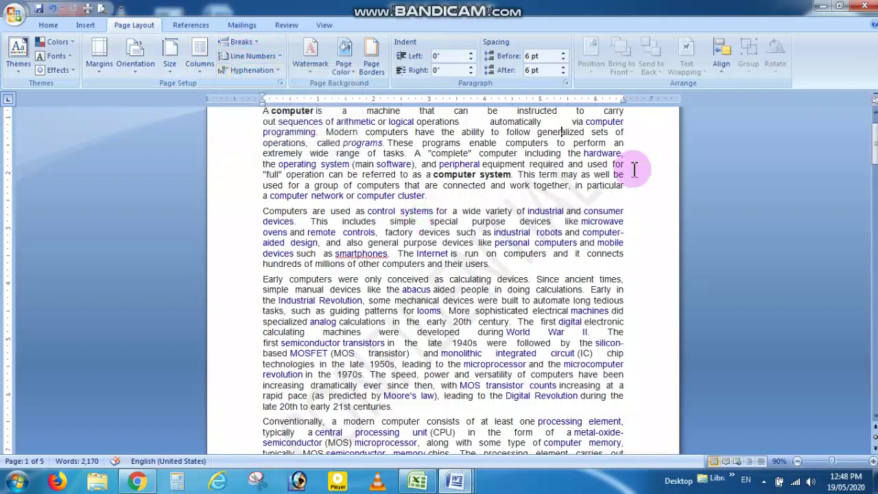
pyautogui.click(199, 55)
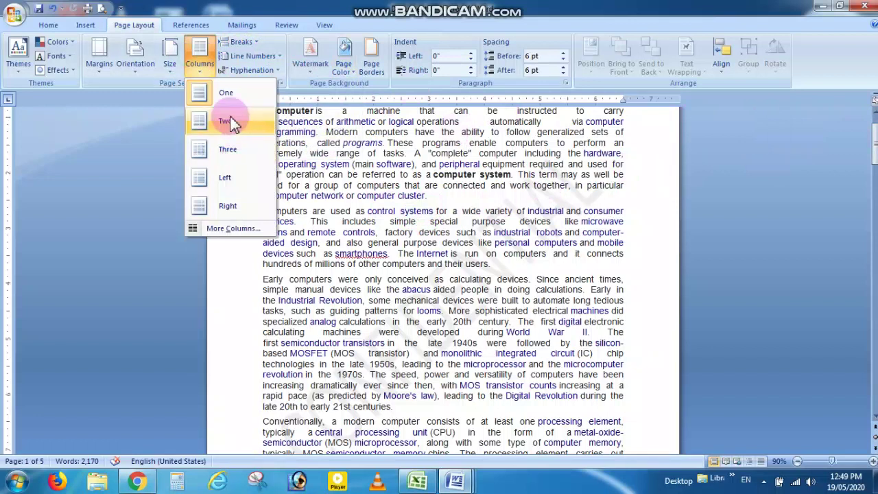
pyautogui.moveTo(871, 145); pyautogui.dragTo(871, 127)
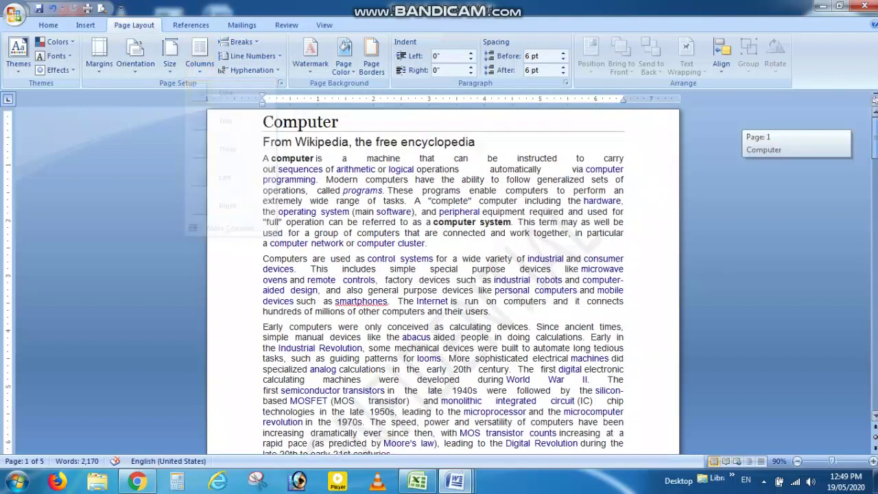
# - Split the article into two columns, then return it to one column
pyautogui.click(198, 60)
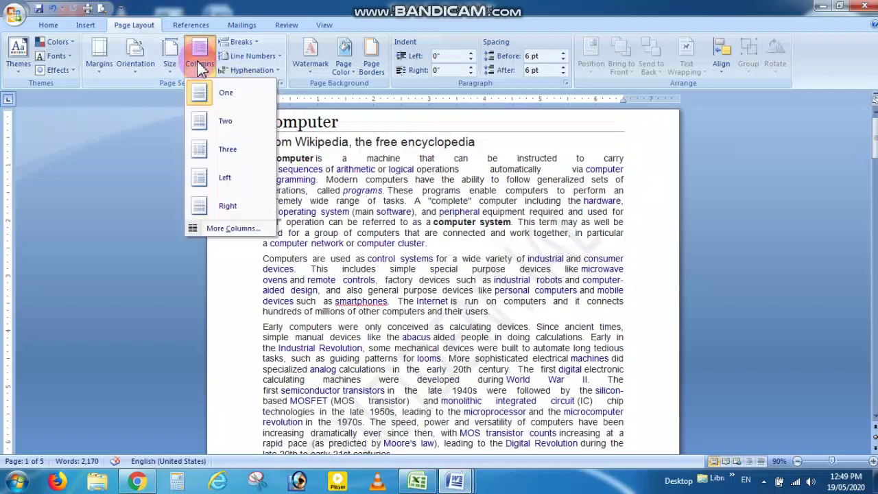
pyautogui.click(226, 123)
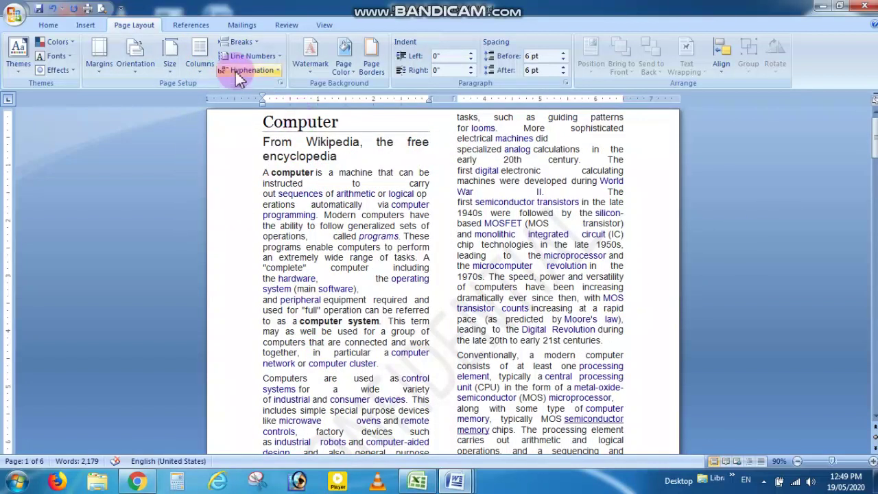
pyautogui.click(200, 62)
pyautogui.click(223, 92)
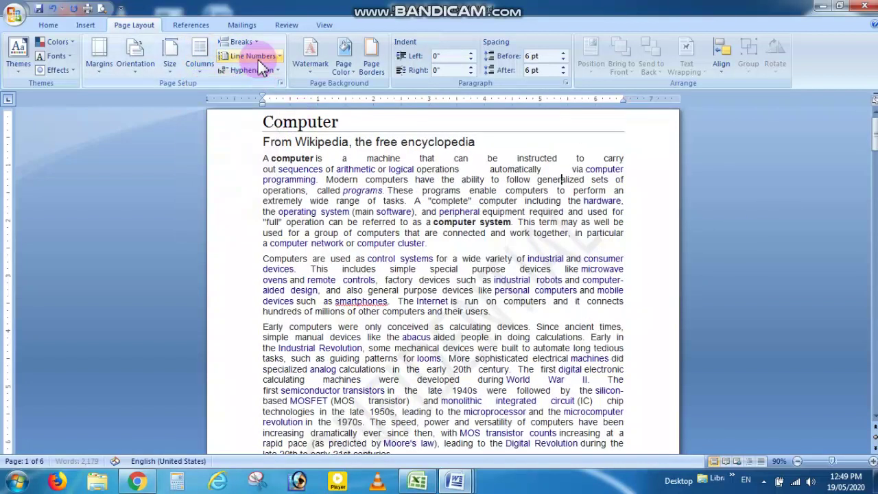
# - Browse the Breaks and Line Numbers lists, then zoom out to 60% to see two pages side by side
pyautogui.click(244, 42)
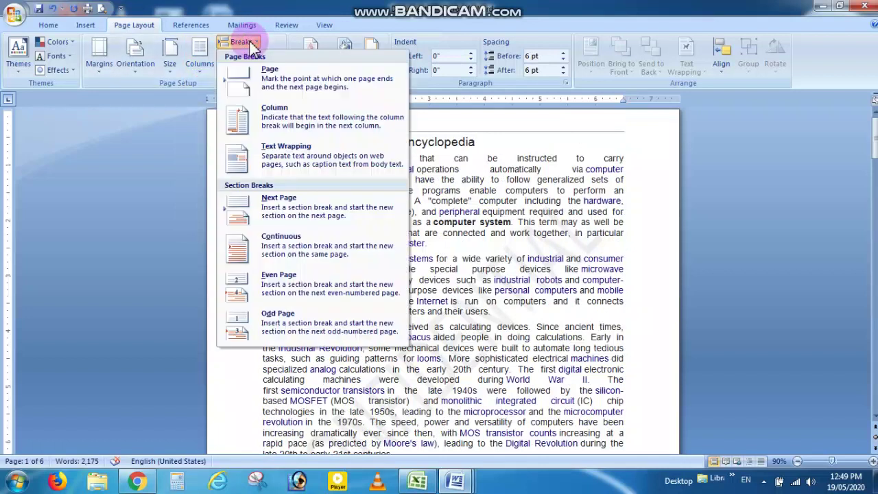
pyautogui.click(242, 42)
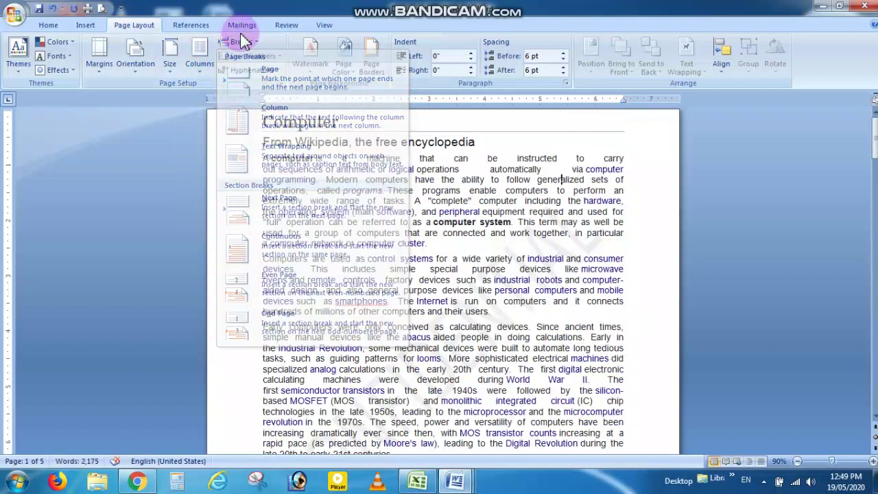
pyautogui.click(251, 56)
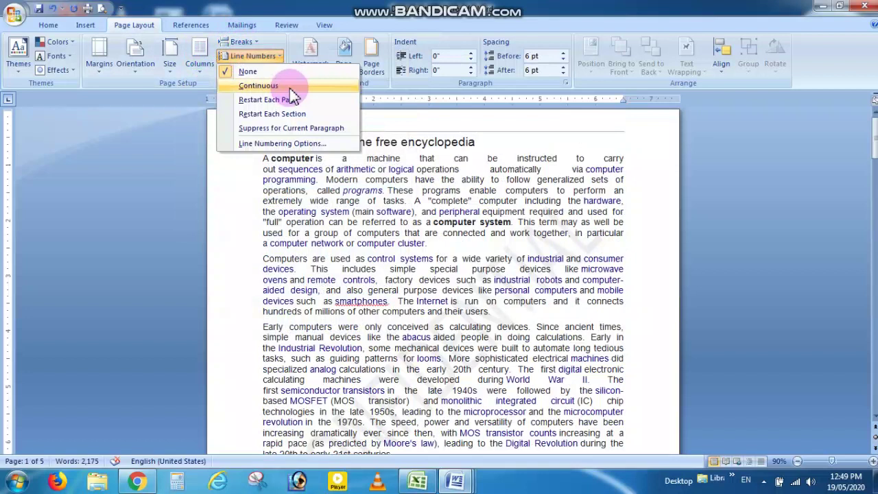
pyautogui.click(456, 165)
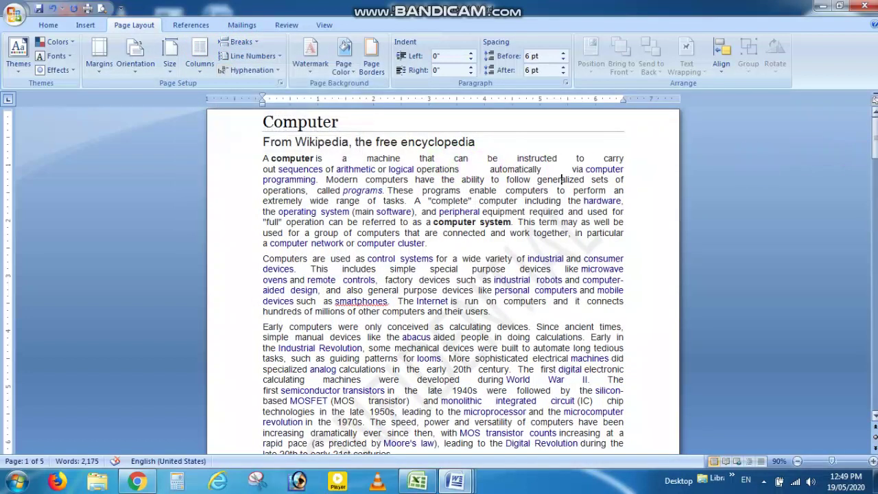
pyautogui.click(798, 461)
pyautogui.click(798, 461)
pyautogui.click(798, 461)
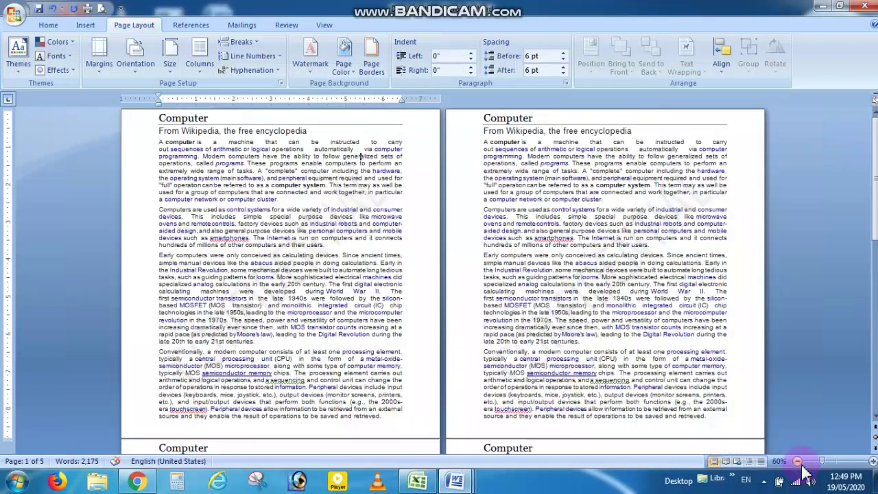
# - Number all lines continuously through the document, so page two carries on from 42
pyautogui.click(273, 59)
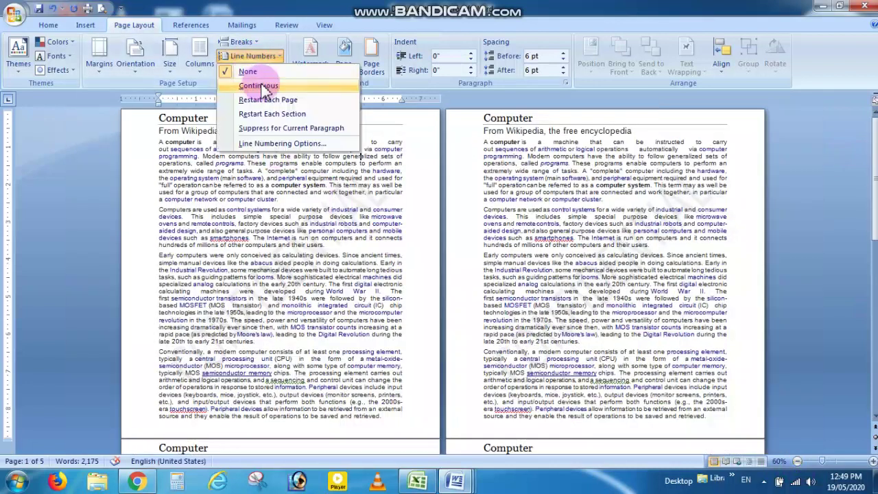
pyautogui.click(297, 262)
pyautogui.click(153, 121)
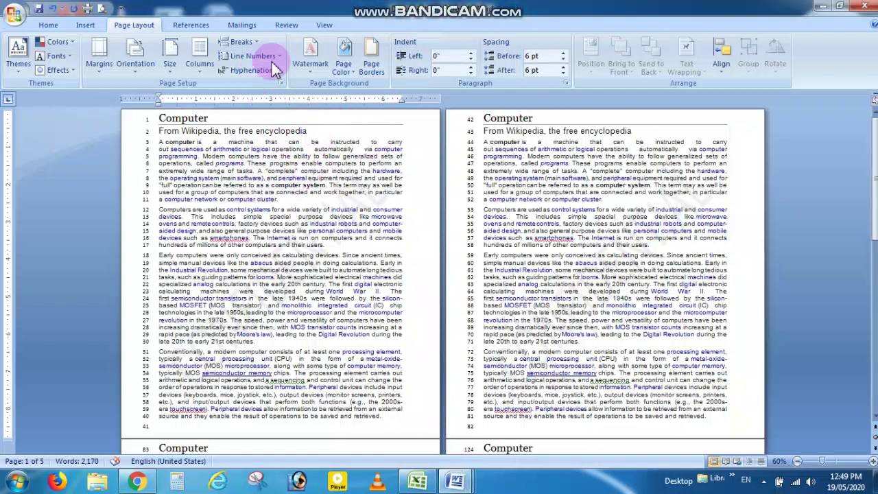
pyautogui.click(250, 55)
# - Switch line numbering to Restart Each Page so every page begins at line 1
pyautogui.click(267, 100)
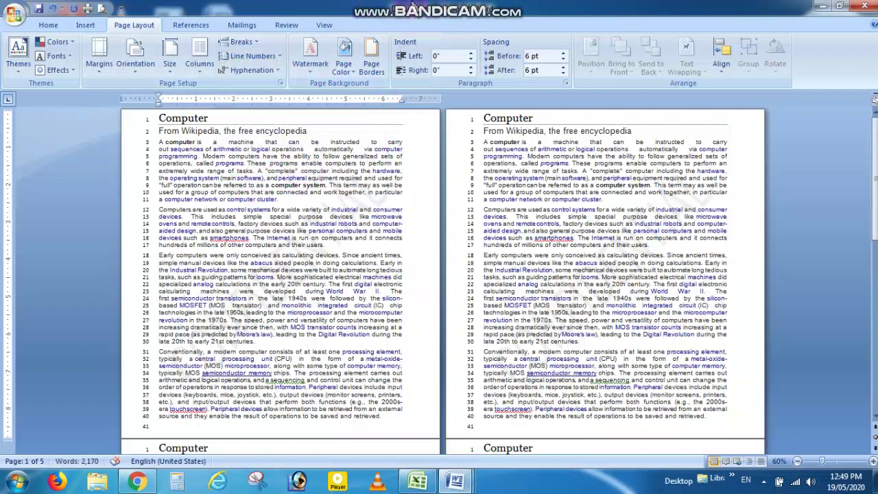
pyautogui.click(483, 197)
pyautogui.click(488, 381)
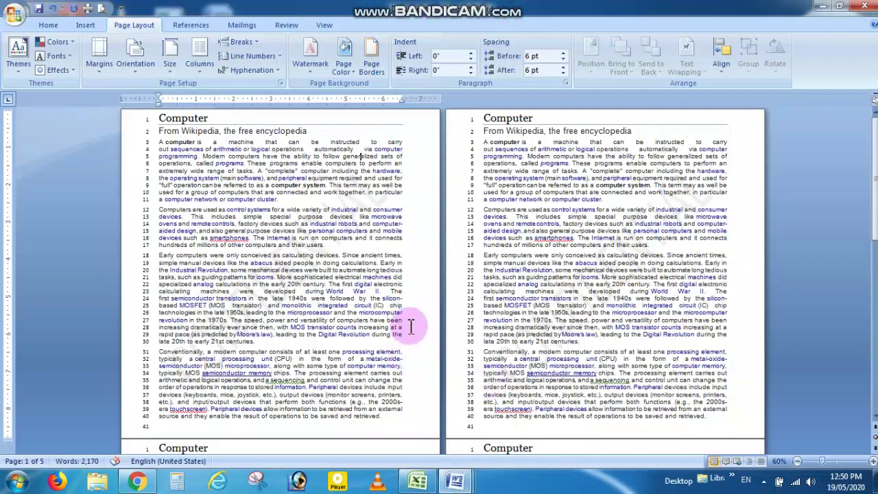
pyautogui.click(254, 56)
pyautogui.click(258, 58)
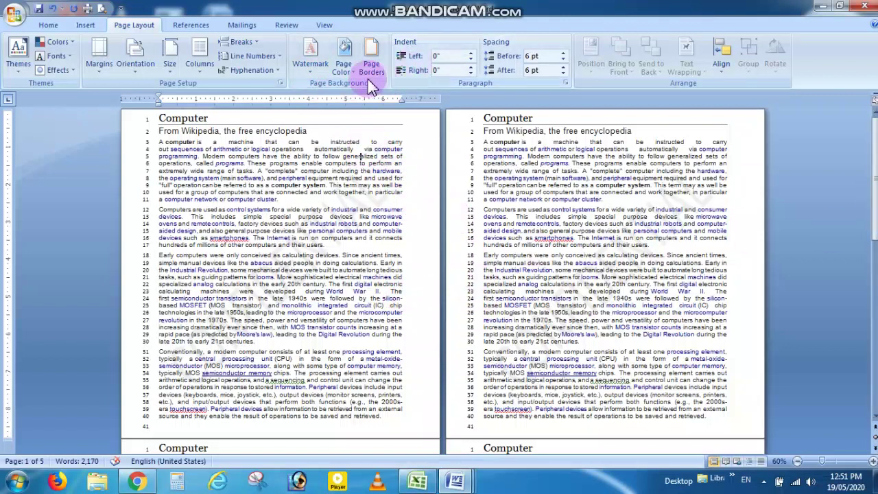
pyautogui.click(313, 74)
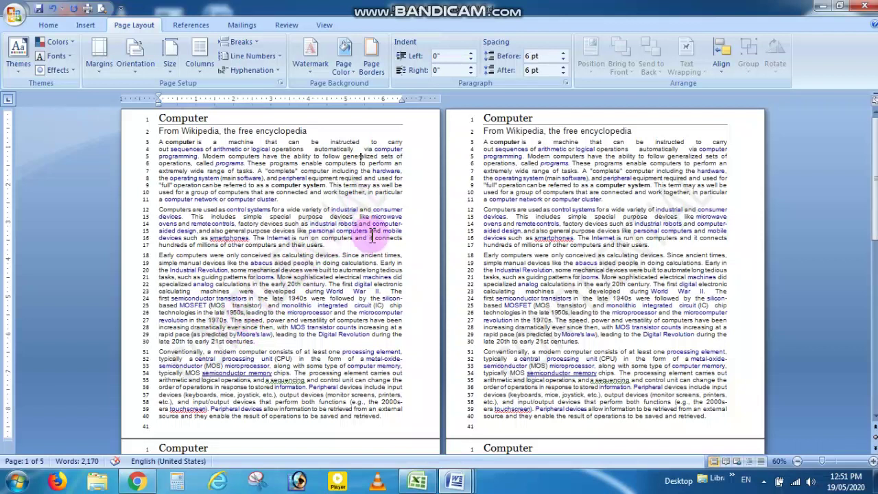
pyautogui.click(316, 69)
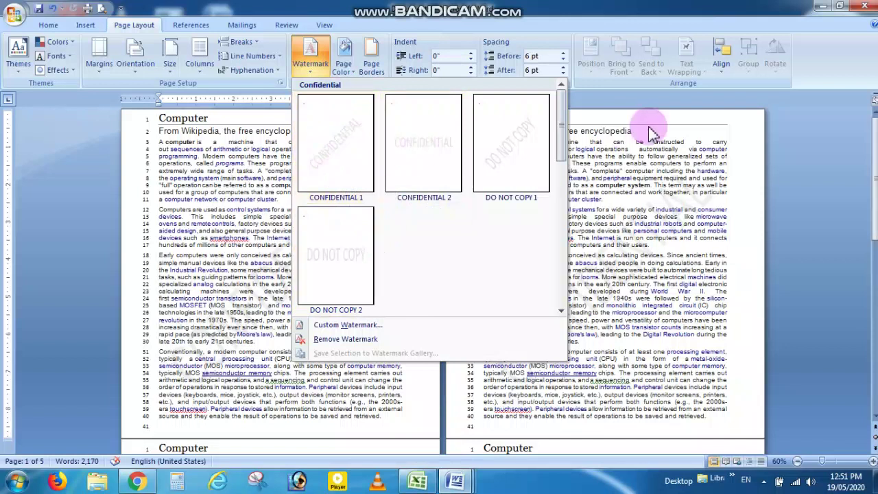
# - Start a custom Text watermark in English (United States) and select its wording for editing
pyautogui.click(377, 327)
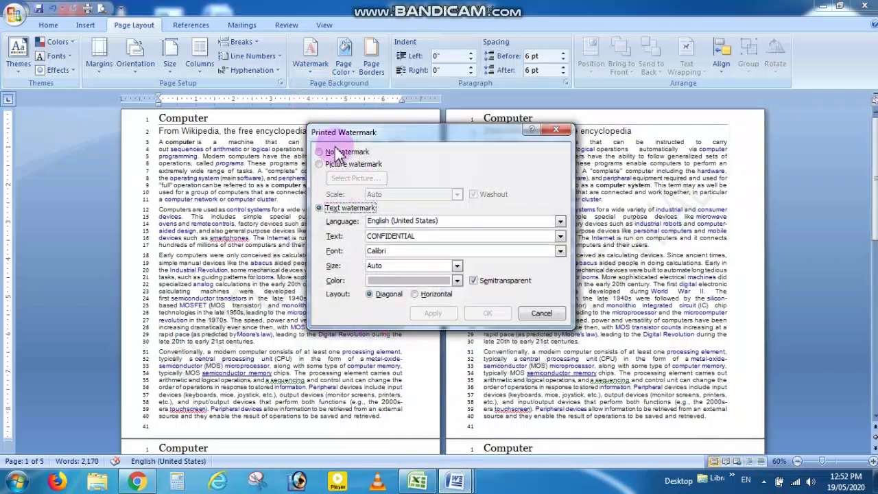
pyautogui.click(321, 207)
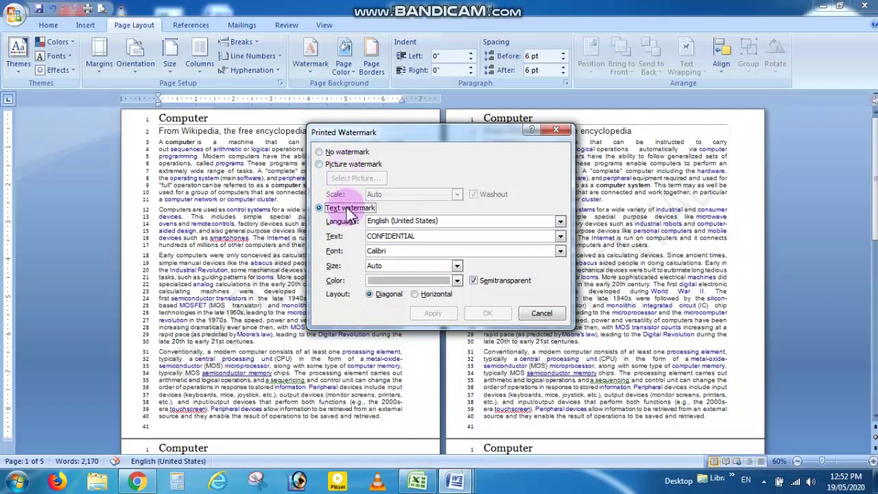
pyautogui.click(561, 222)
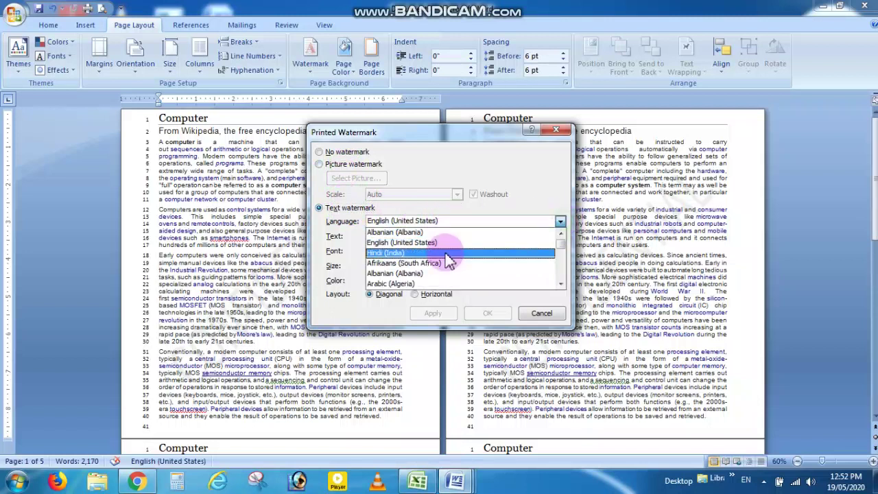
pyautogui.click(467, 221)
pyautogui.click(424, 237)
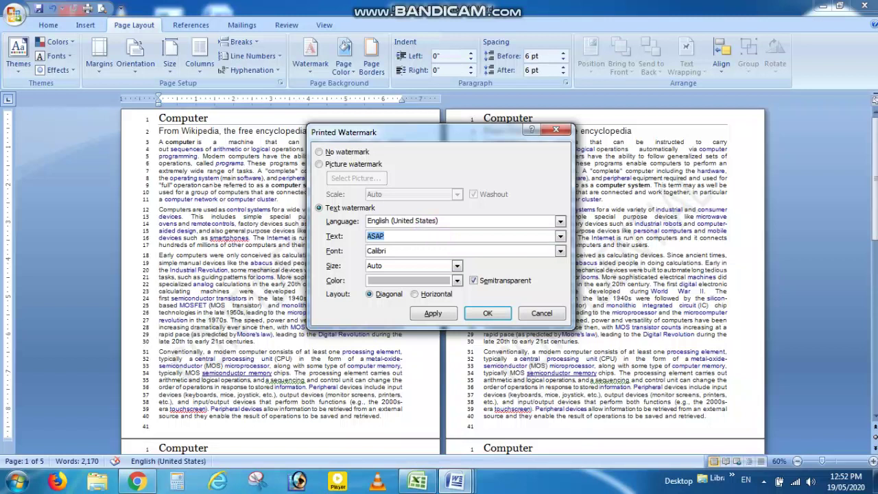
# - Enter 'ACMEVISION INSTITUTE OF COMPUTER SCIENCE' as the watermark text in Californian FB
pyautogui.press('BackSpace')
pyautogui.press('BackSpace')
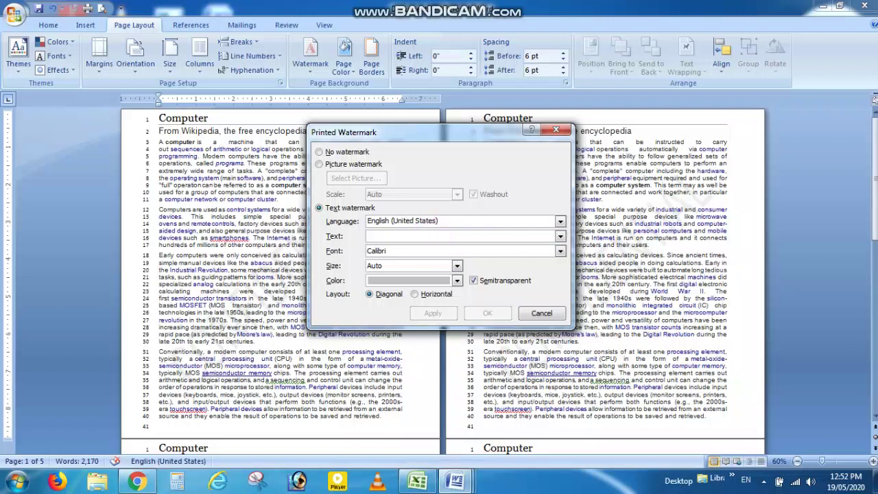
pyautogui.write('AC')
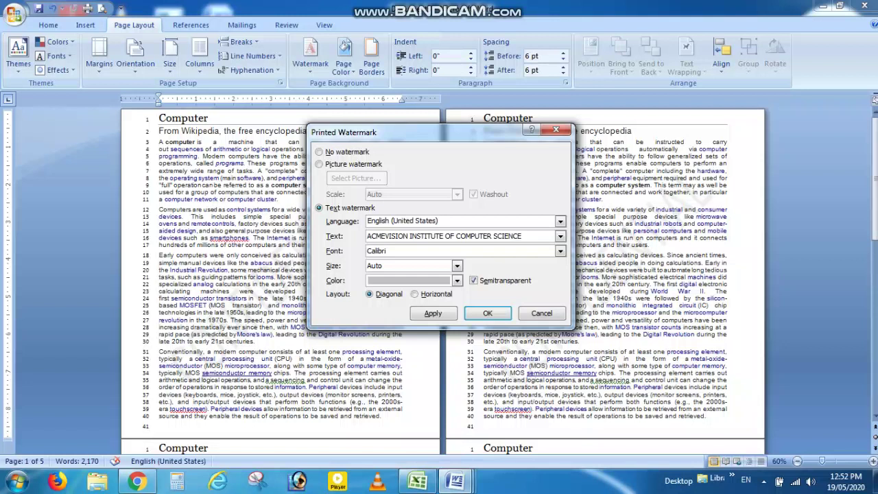
pyautogui.click(560, 251)
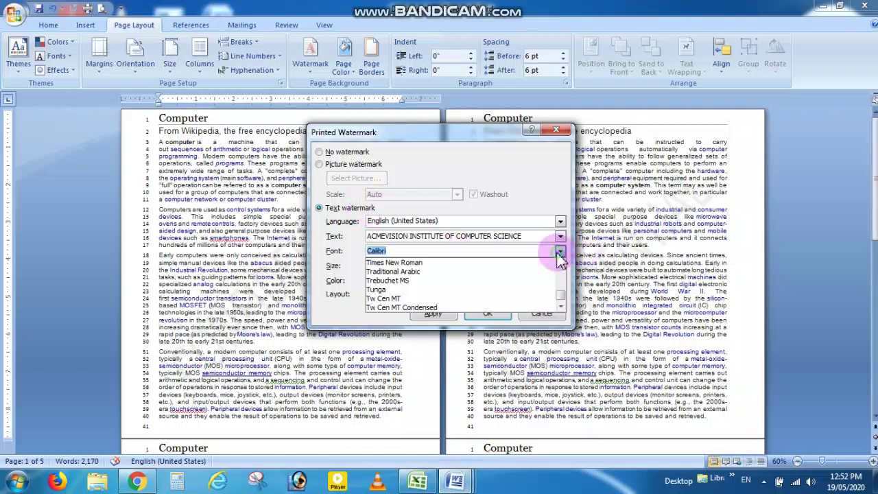
pyautogui.click(451, 283)
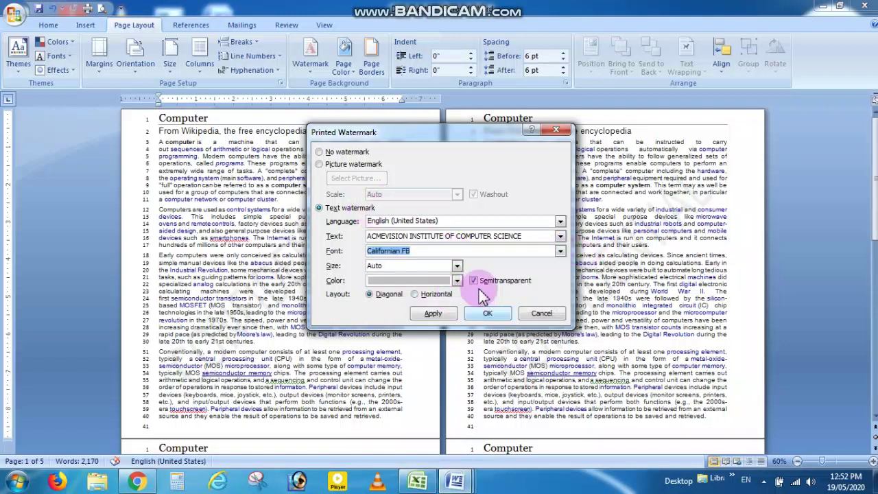
# - Give the watermark size 96 and dark red colour, then apply it
pyautogui.click(457, 265)
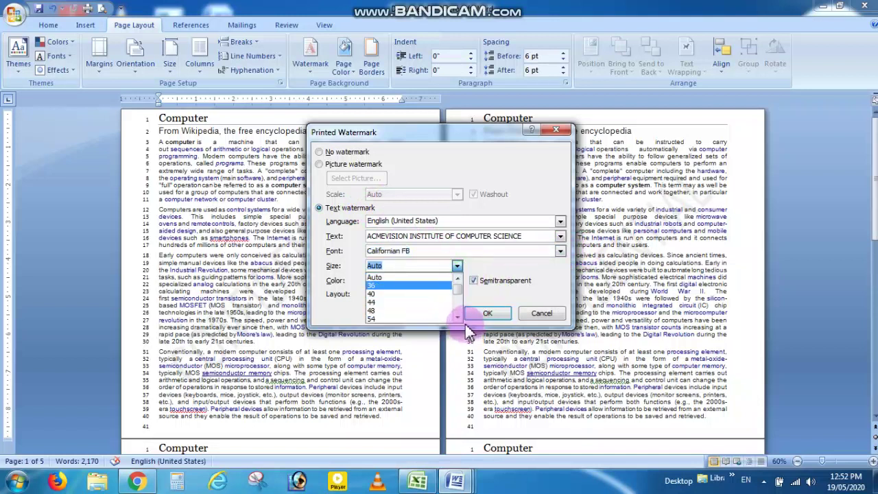
pyautogui.scroll(-2, 447, 300)
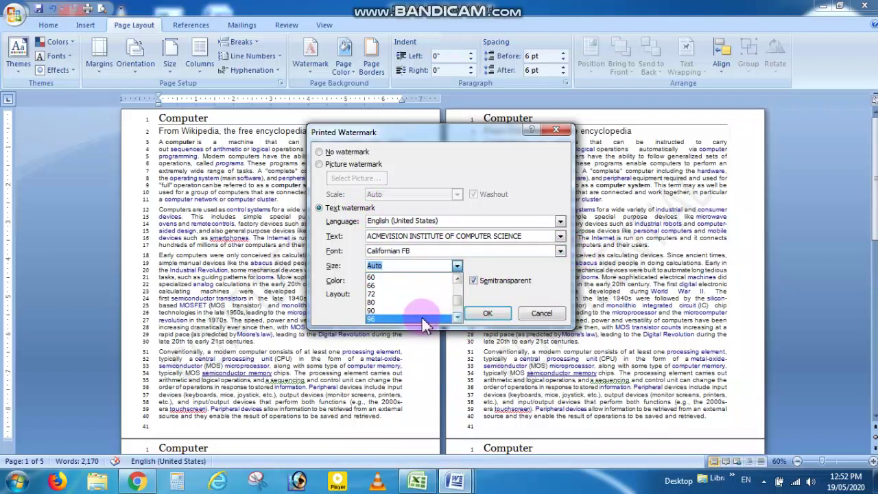
pyautogui.click(423, 321)
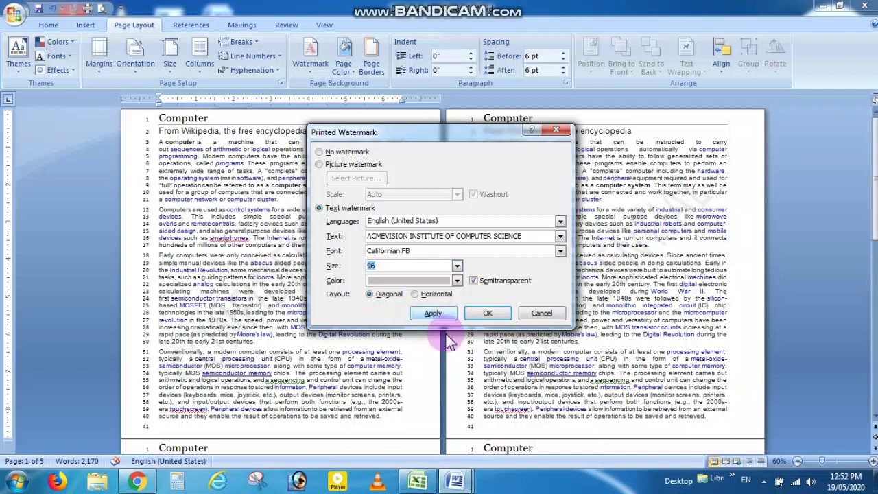
pyautogui.click(457, 281)
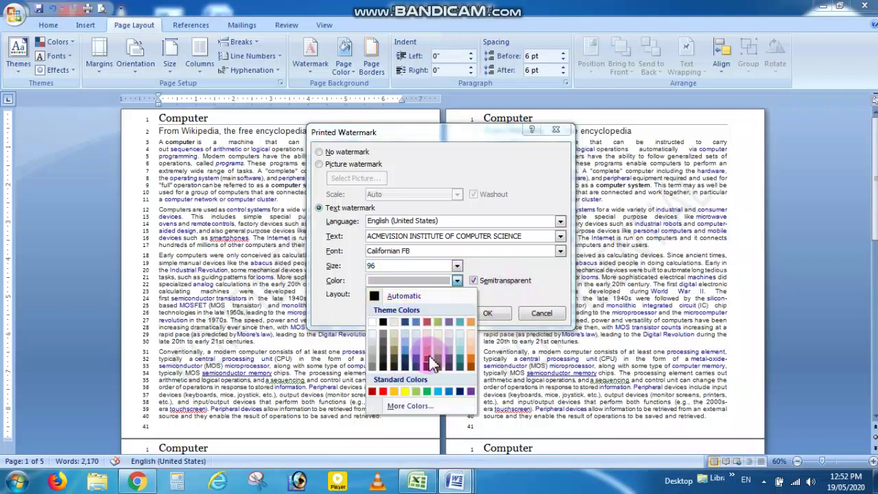
pyautogui.click(429, 360)
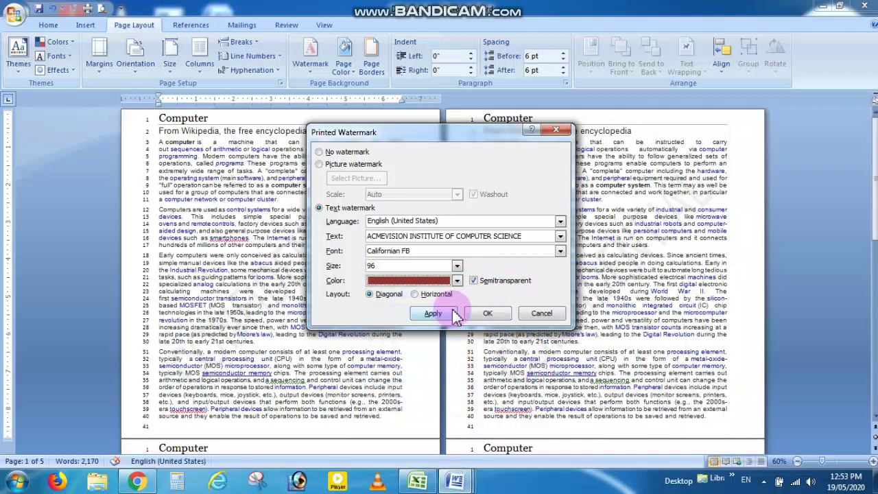
pyautogui.click(453, 316)
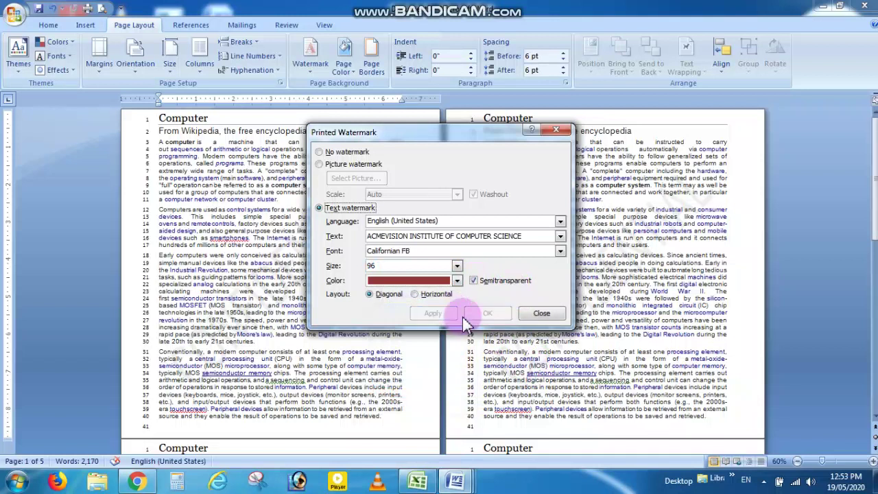
pyautogui.click(557, 134)
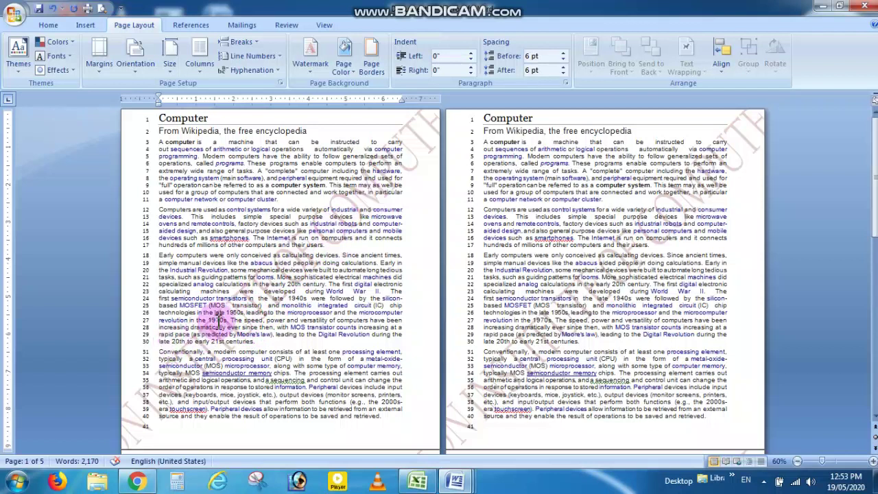
# - Reduce the custom watermark size to 40 and confirm
pyautogui.click(309, 66)
pyautogui.click(337, 324)
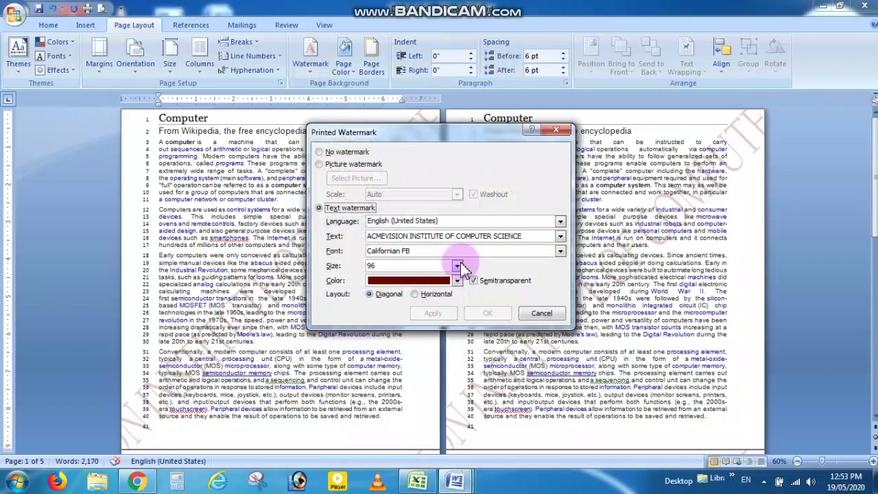
pyautogui.click(457, 266)
pyautogui.click(402, 277)
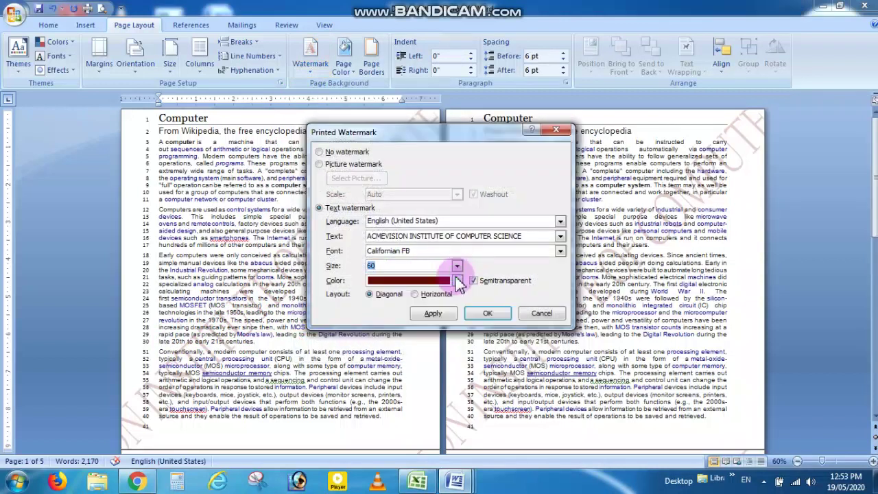
pyautogui.click(457, 281)
pyautogui.click(457, 281)
pyautogui.click(456, 266)
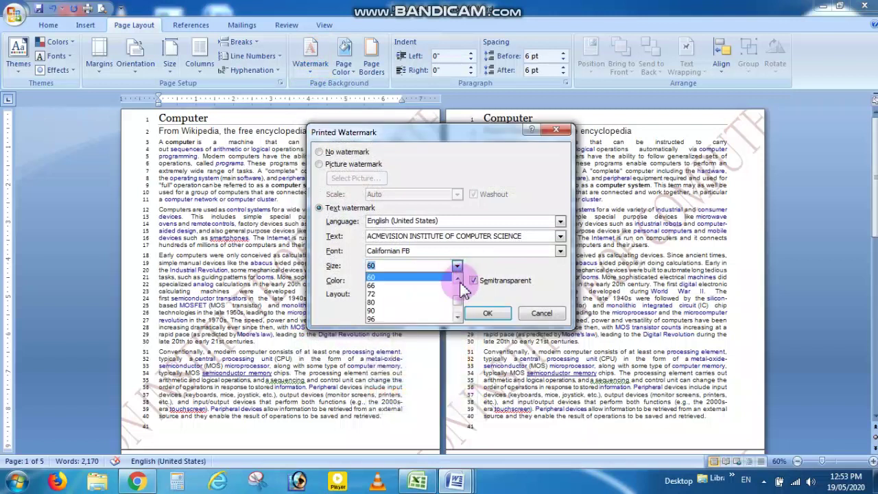
pyautogui.scroll(2, 460, 285)
pyautogui.click(425, 277)
pyautogui.click(488, 314)
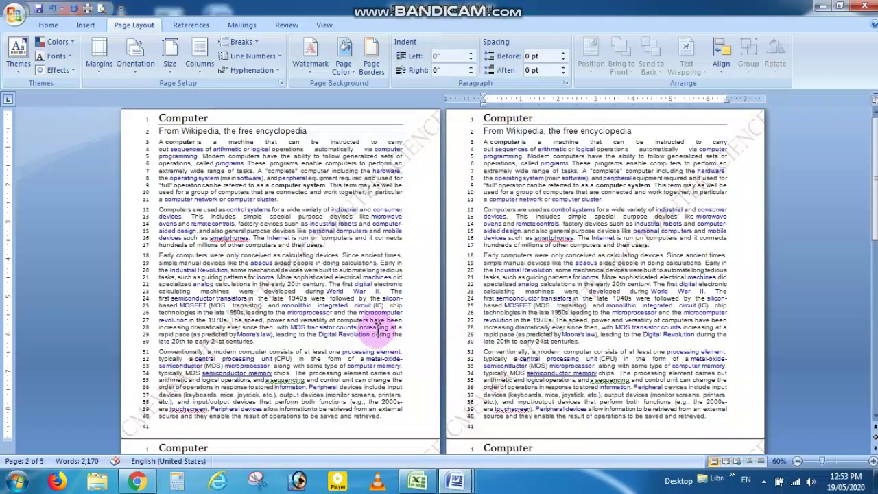
# - Shorten the watermark to 'ACMEVISION INSTITUTE OF CS' at size 48
pyautogui.click(310, 68)
pyautogui.click(381, 328)
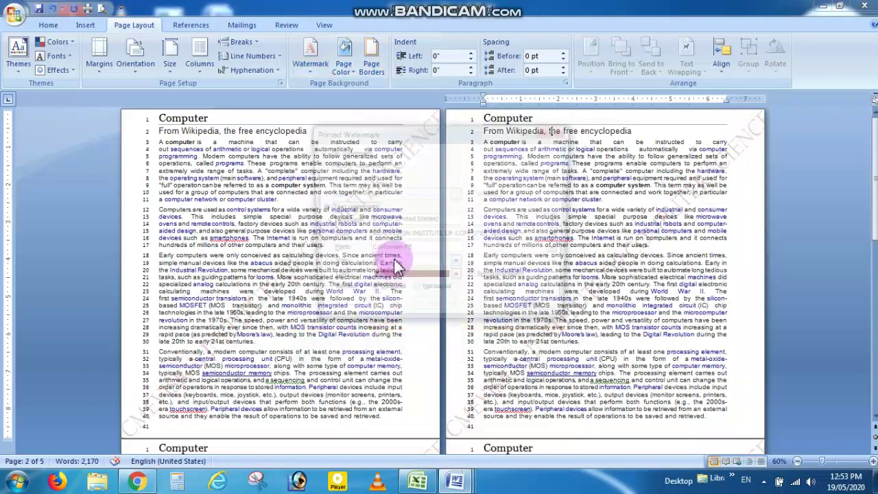
pyautogui.moveTo(530, 237); pyautogui.dragTo(462, 237)
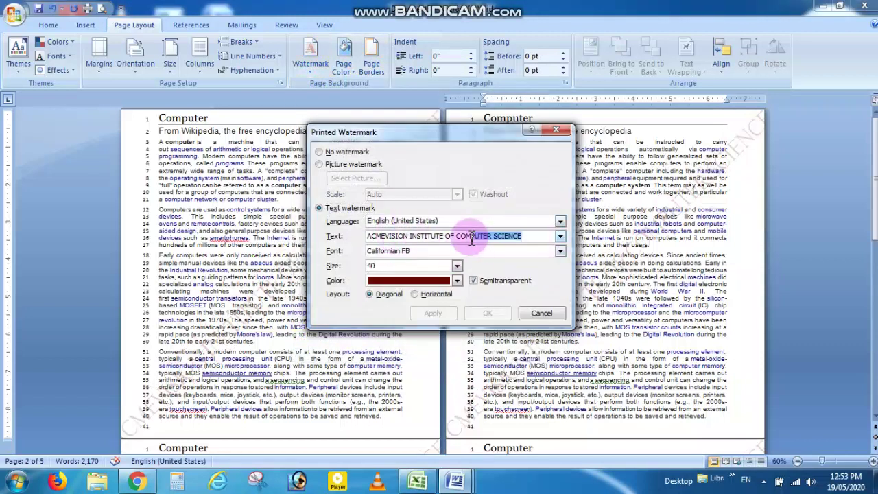
pyautogui.press('BackSpace')
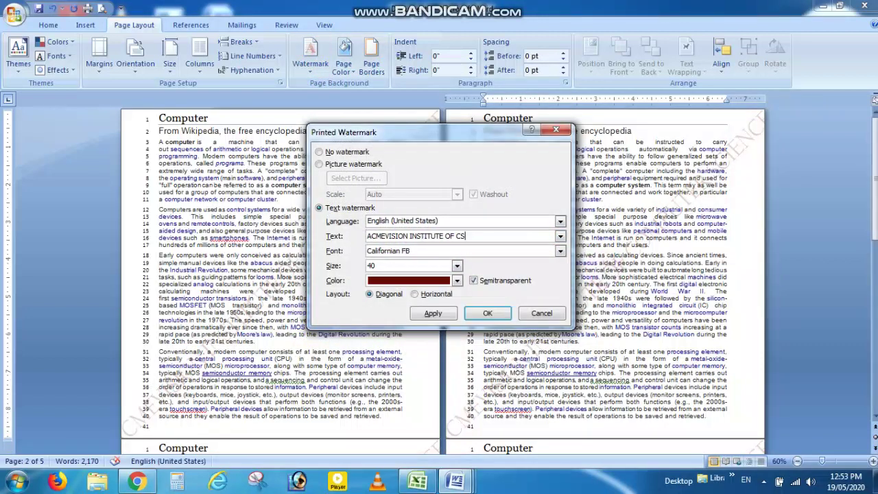
pyautogui.click(457, 265)
pyautogui.click(424, 312)
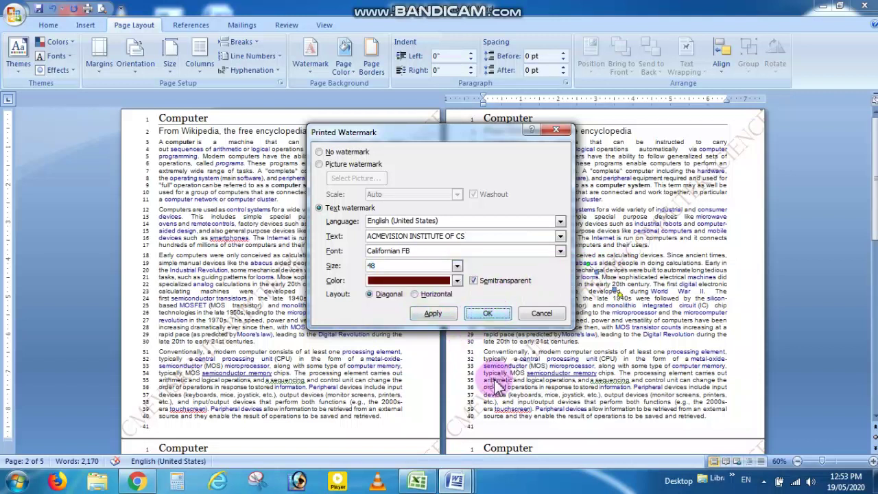
pyautogui.click(560, 129)
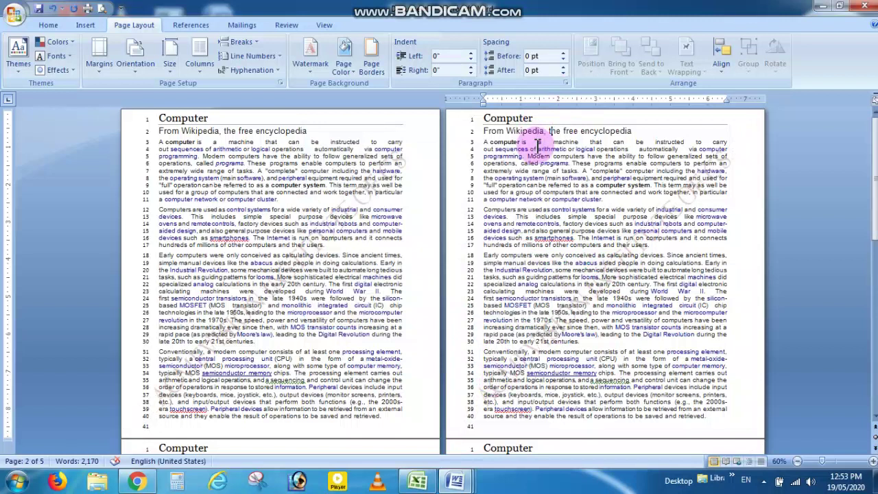
# - Make the watermark fully opaque by clearing Semitransparent
pyautogui.click(310, 58)
pyautogui.click(347, 325)
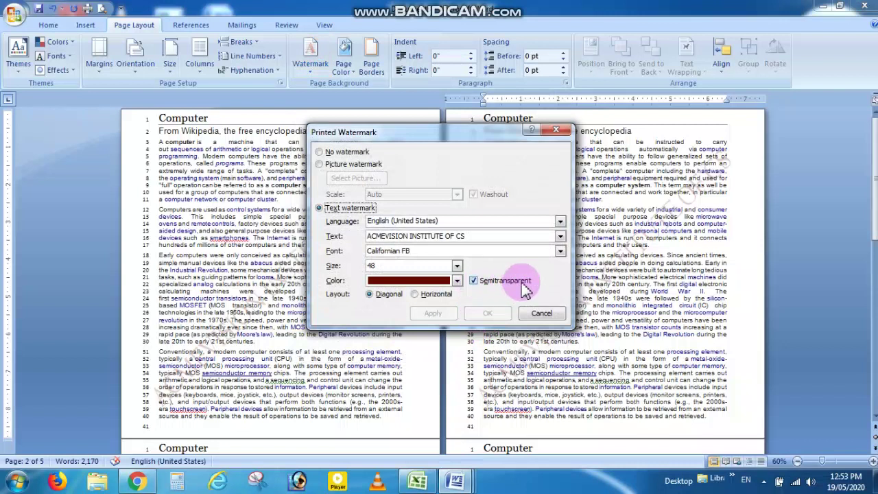
pyautogui.click(474, 281)
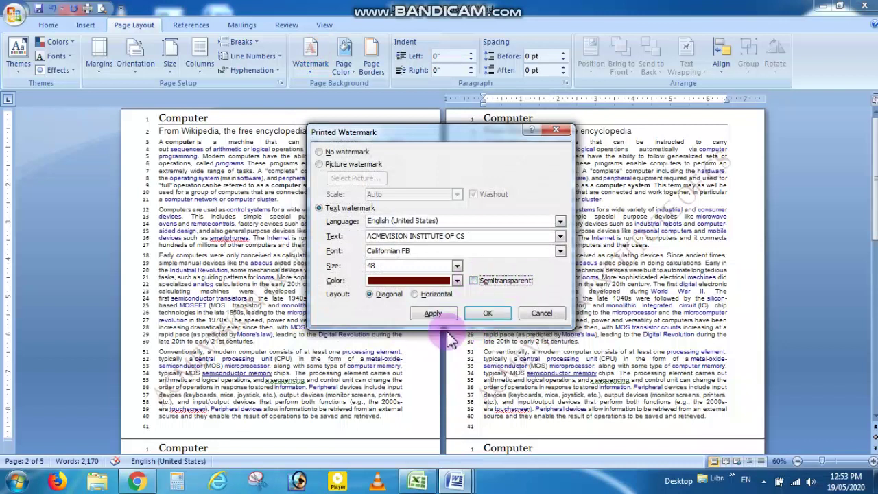
pyautogui.click(480, 313)
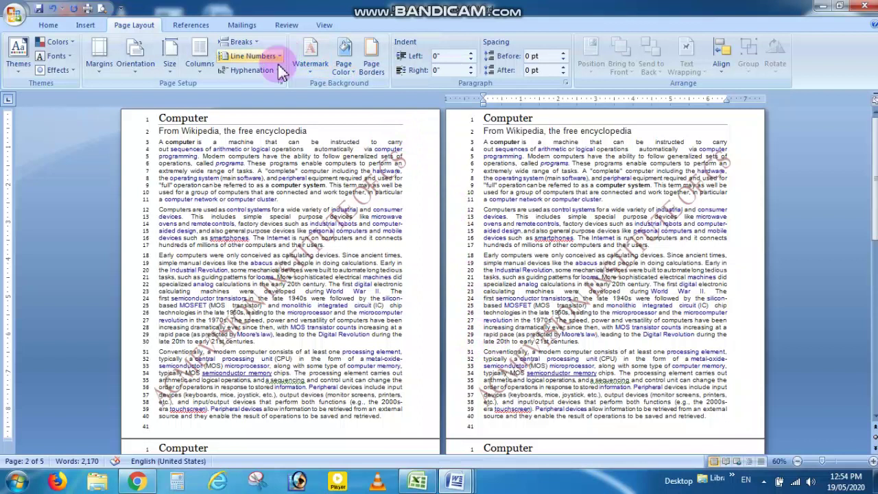
pyautogui.click(312, 65)
pyautogui.click(392, 324)
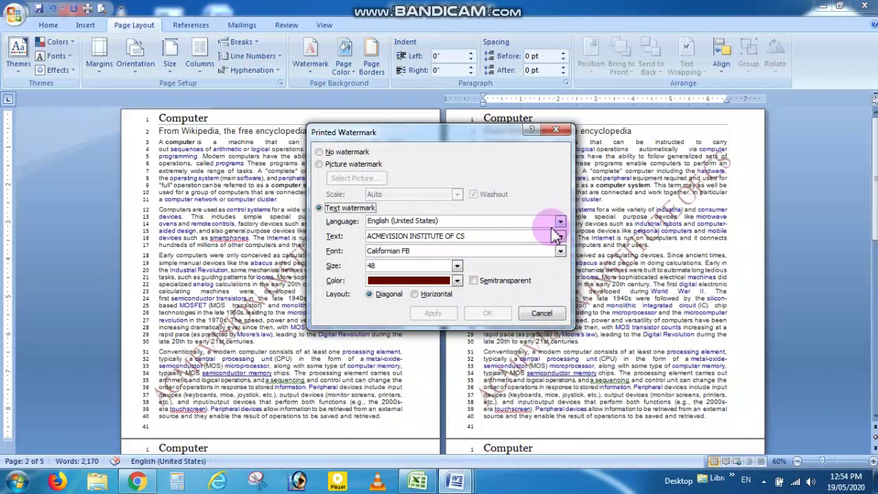
# - Apply a Picture watermark using madhya-pradesh-map.jpg from the Desktop at 150% scale
pyautogui.click(319, 164)
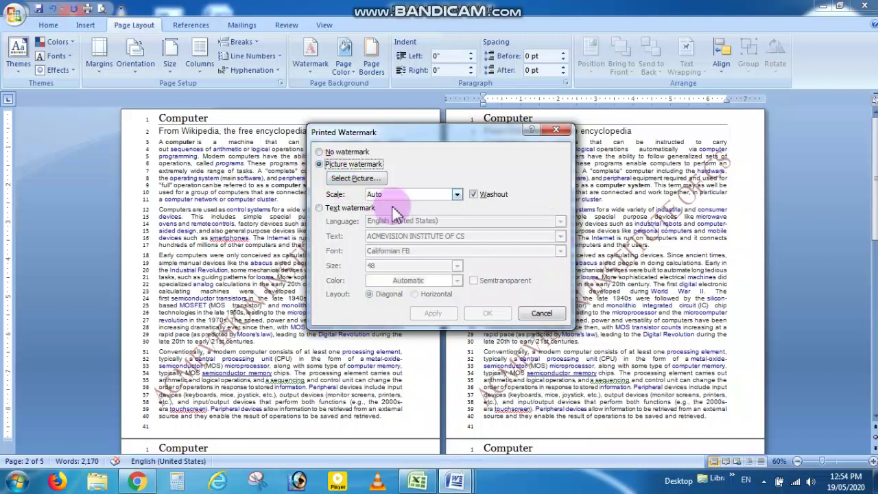
pyautogui.click(457, 194)
pyautogui.click(421, 232)
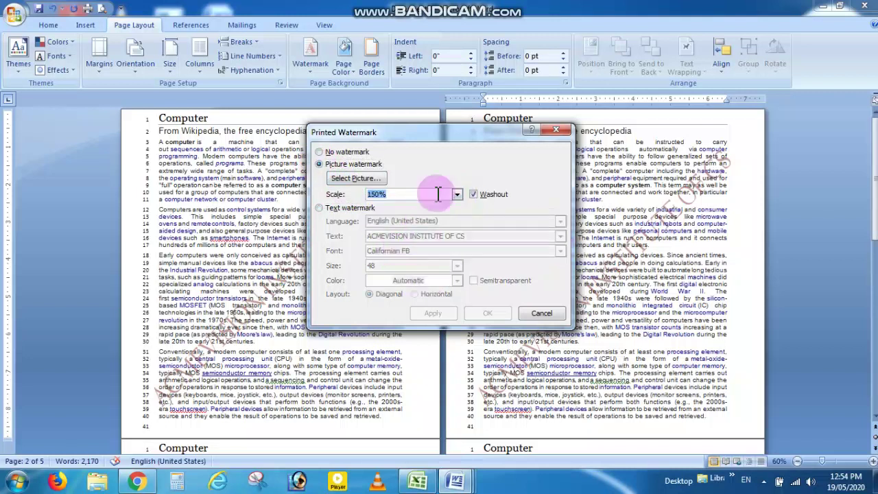
pyautogui.click(374, 178)
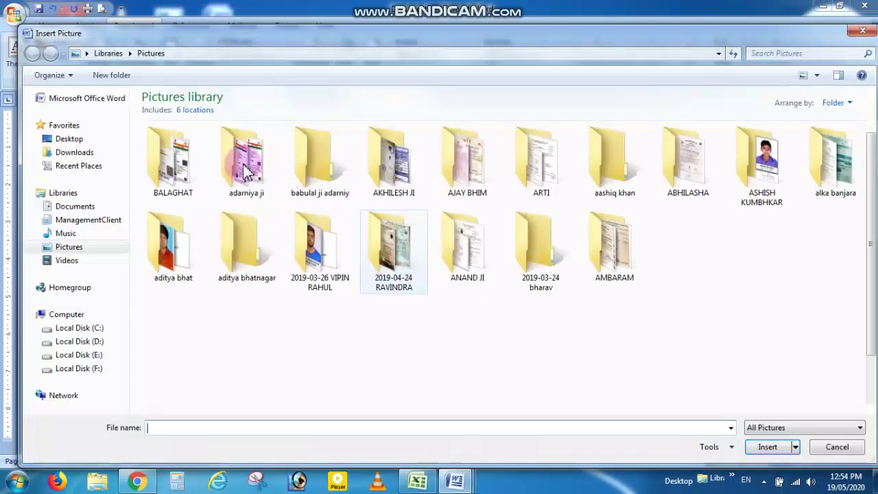
pyautogui.click(71, 139)
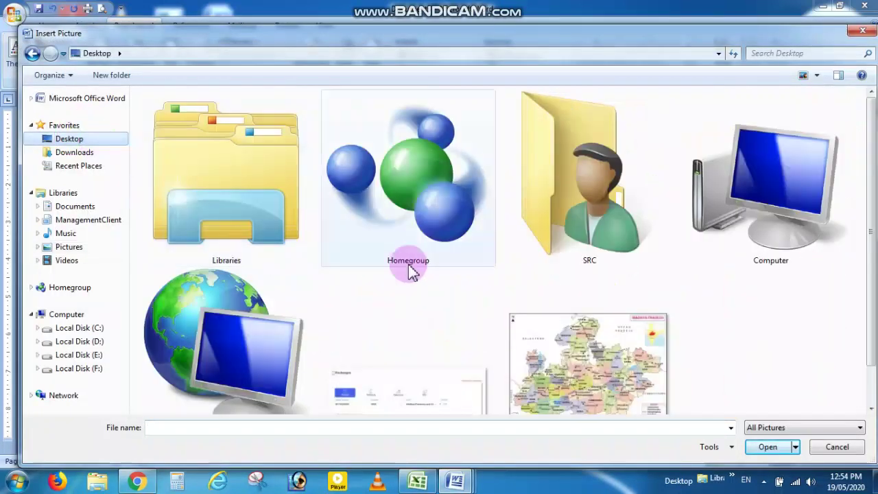
pyautogui.doubleClick(572, 339)
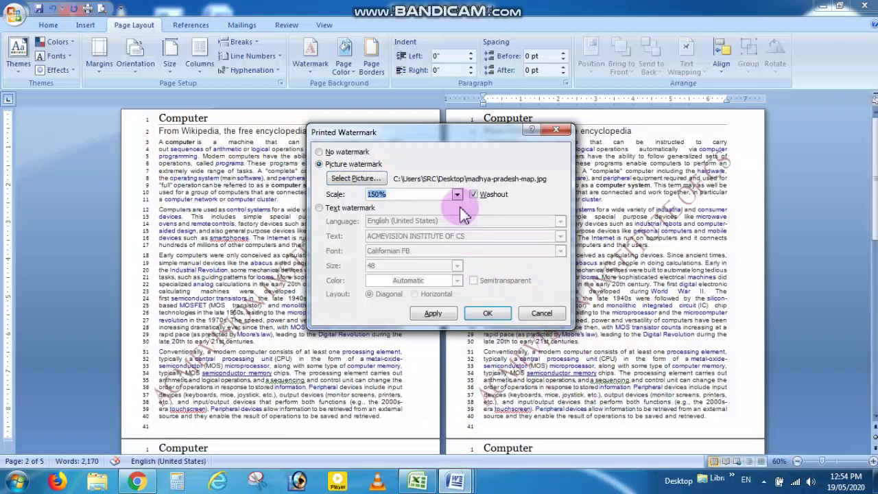
pyautogui.click(433, 313)
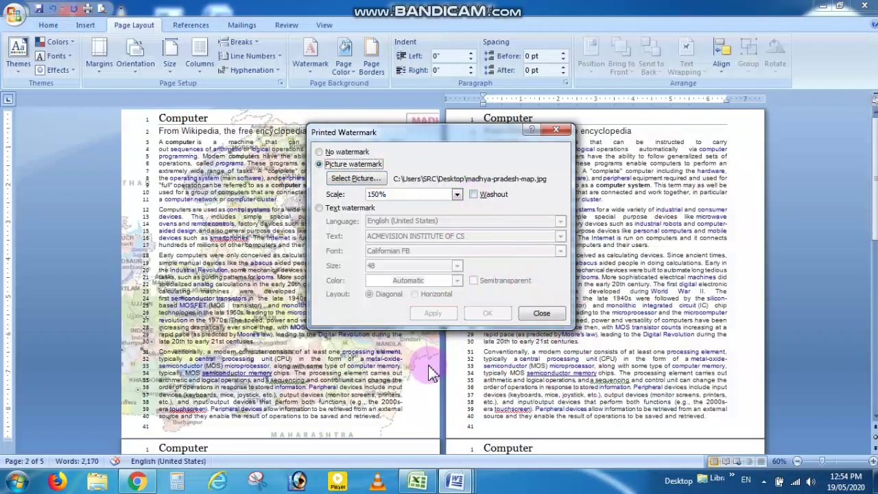
# - Change the picture watermark's scale to Auto
pyautogui.click(457, 194)
pyautogui.click(412, 205)
pyautogui.click(485, 314)
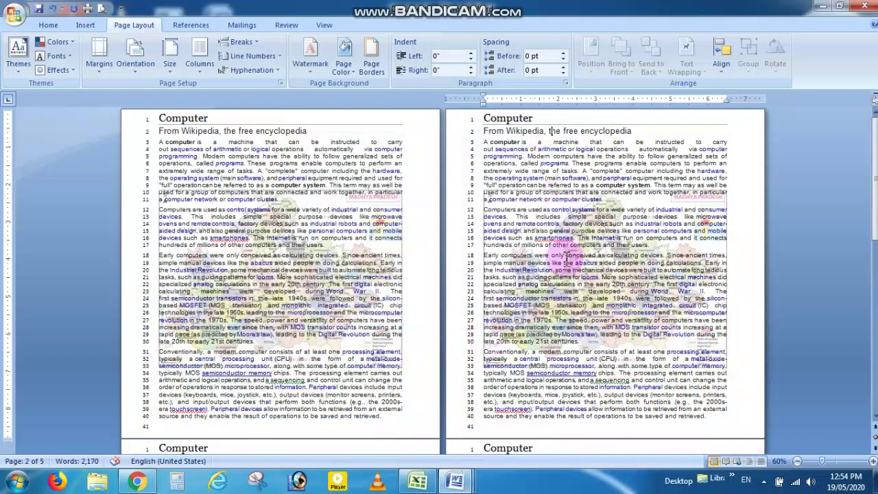
pyautogui.click(310, 58)
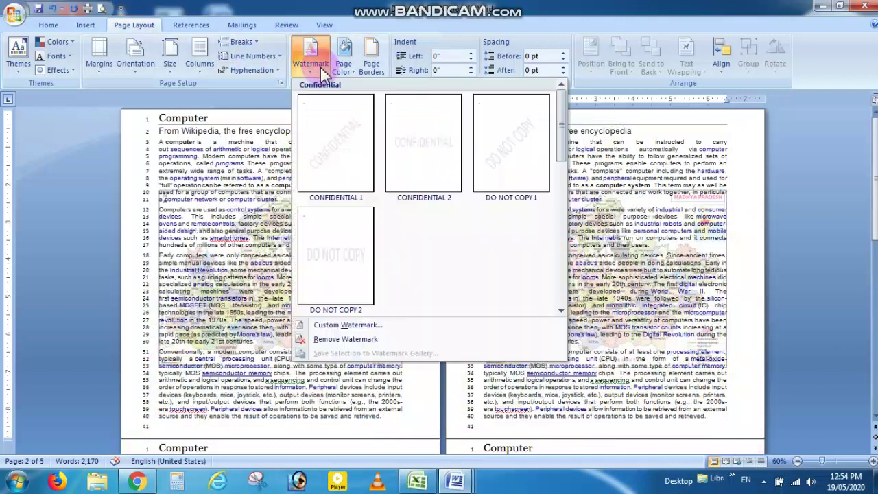
pyautogui.click(367, 326)
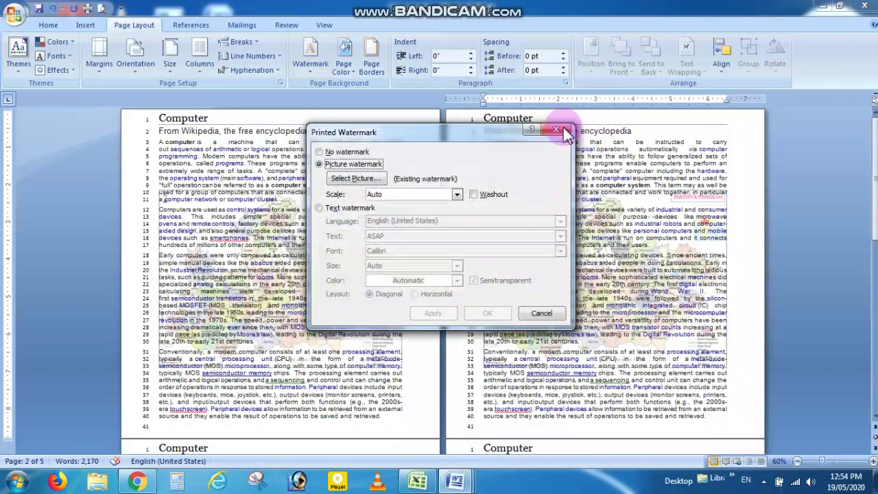
pyautogui.click(559, 130)
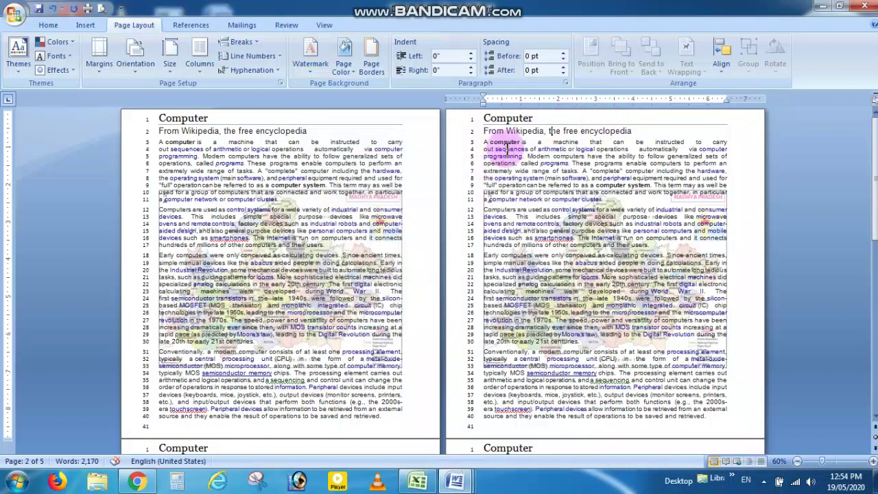
# - Replace the map watermark with the CONFIDENTIAL 1 preset
pyautogui.click(354, 74)
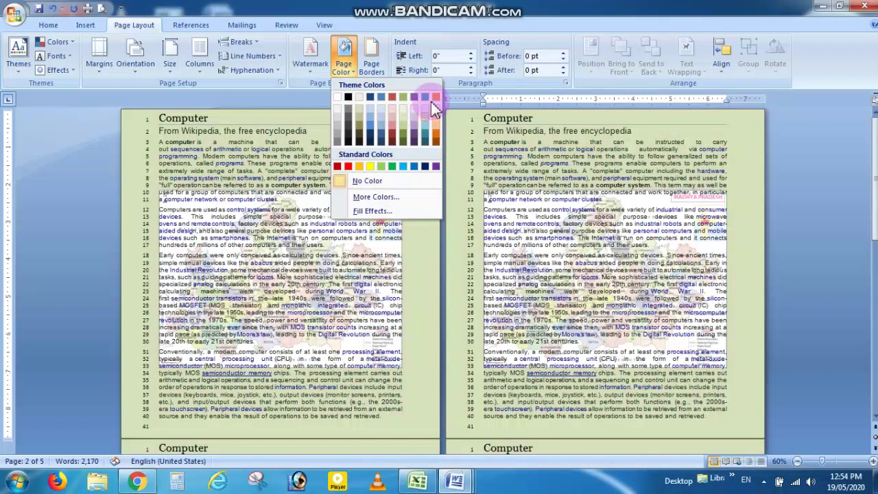
pyautogui.click(310, 55)
pyautogui.click(347, 153)
# - Keep the page colour white and leave the pages without a border
pyautogui.click(346, 62)
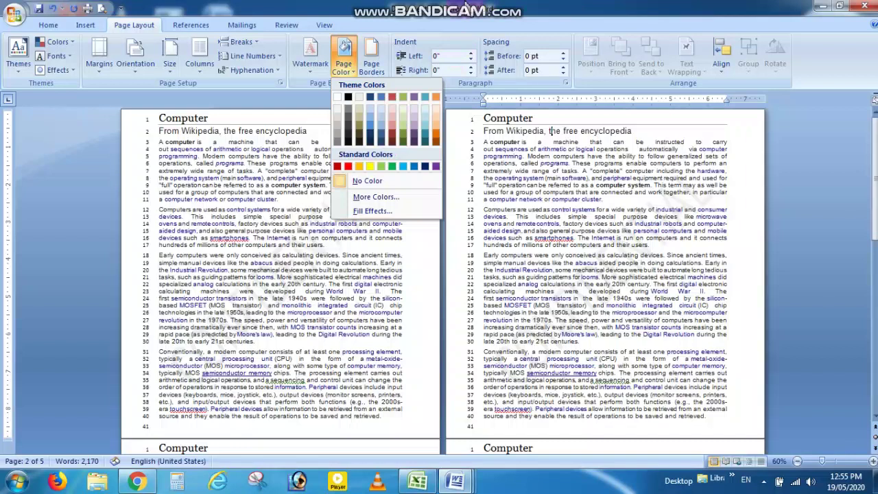
pyautogui.click(467, 8)
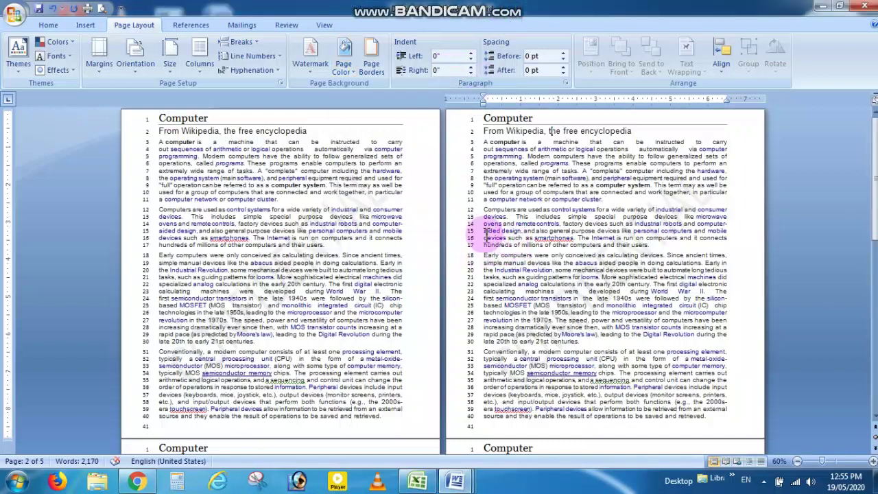
pyautogui.click(345, 75)
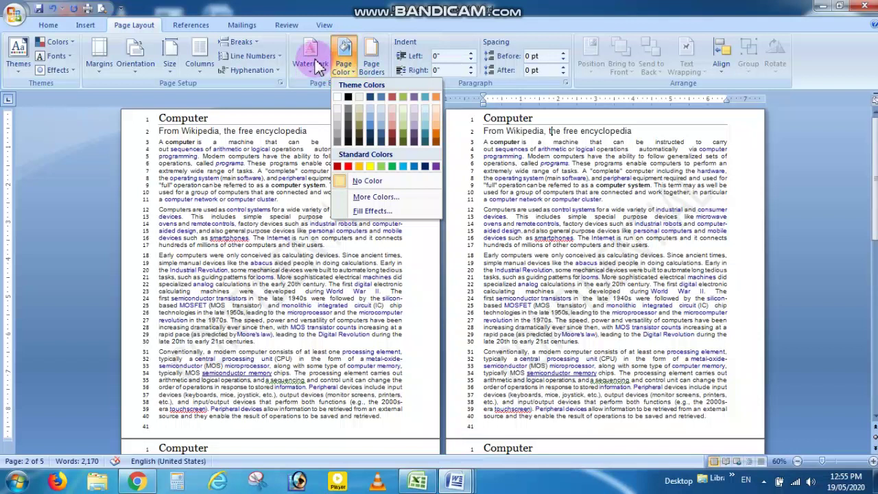
pyautogui.click(374, 65)
pyautogui.click(373, 65)
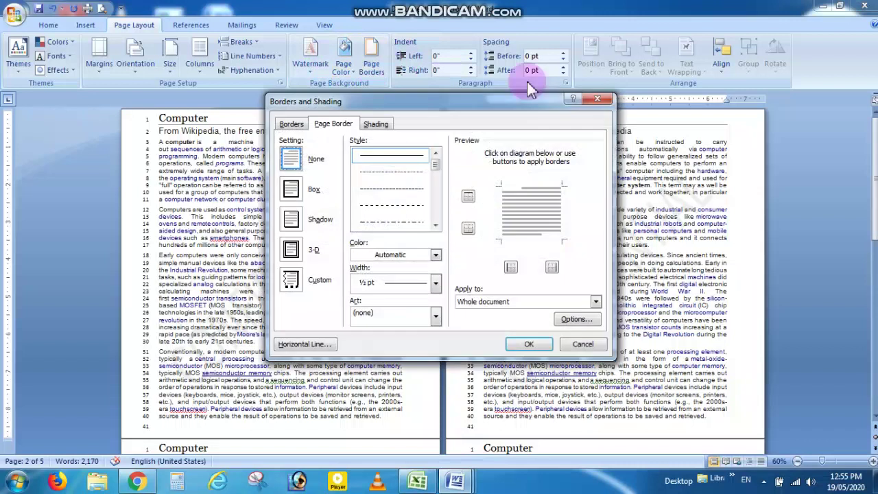
pyautogui.click(599, 104)
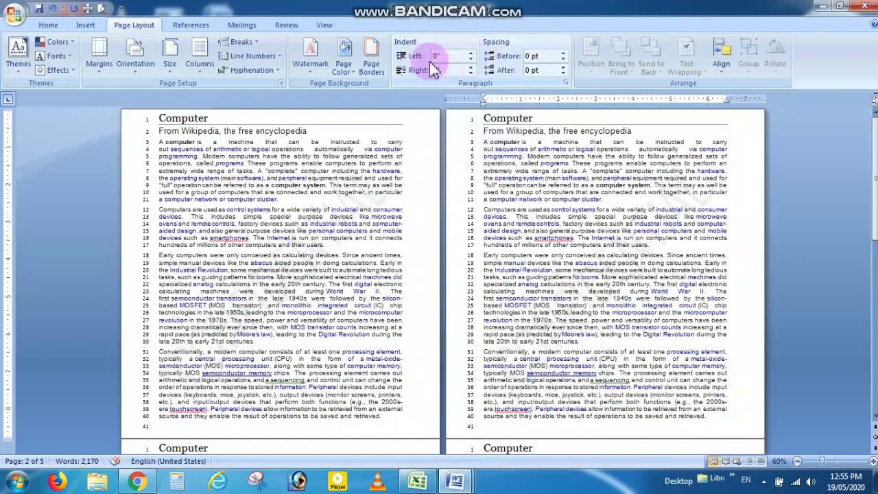
pyautogui.click(341, 107)
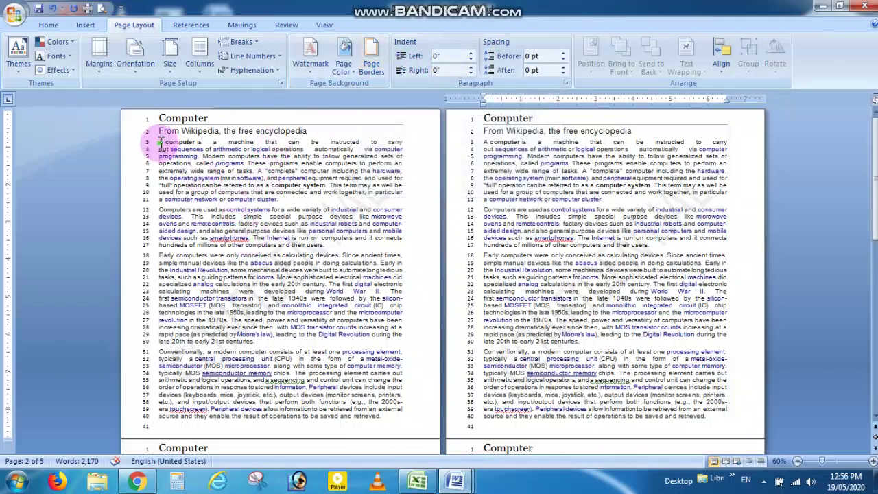
# - Select the first and second paragraphs (lines 3–17), then bring up the page border settings
pyautogui.moveTo(160, 144); pyautogui.dragTo(287, 200)
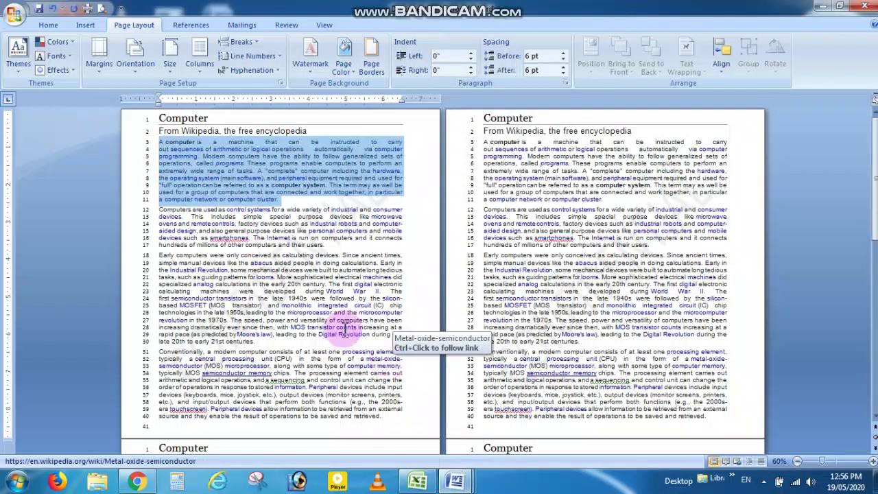
pyautogui.moveTo(159, 210); pyautogui.dragTo(275, 233)
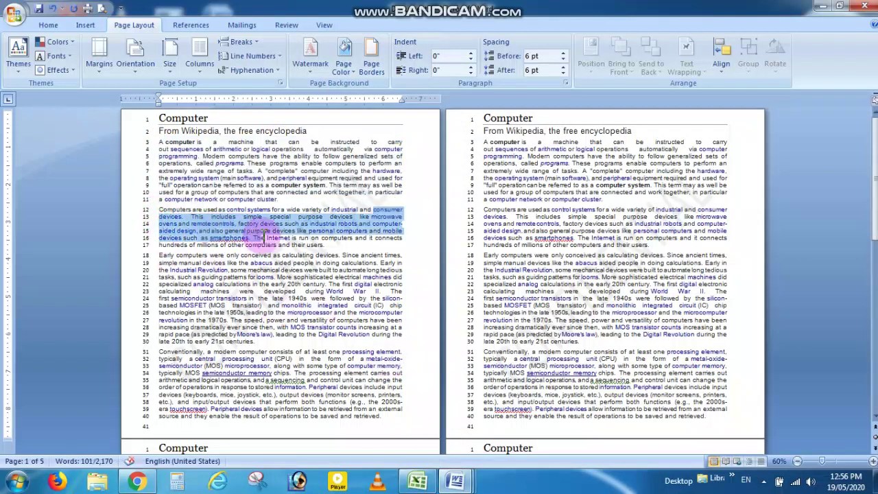
pyautogui.click(160, 209)
pyautogui.moveTo(159, 209); pyautogui.dragTo(350, 250)
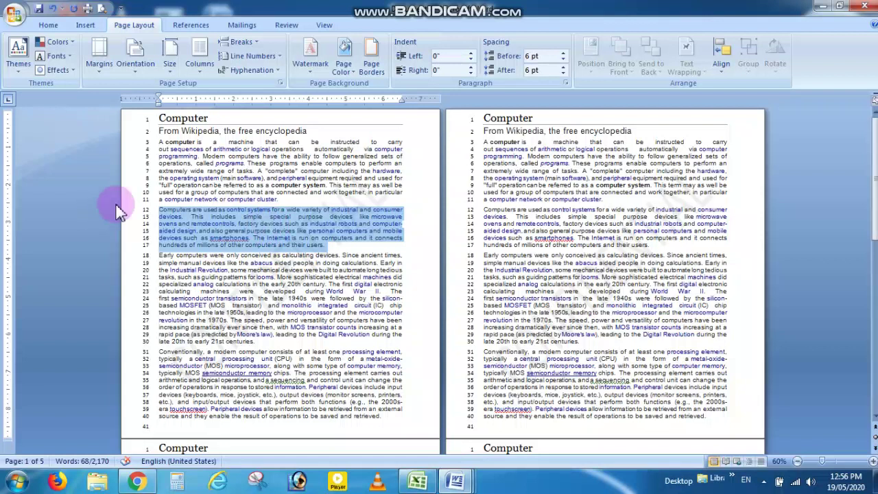
pyautogui.click(170, 210)
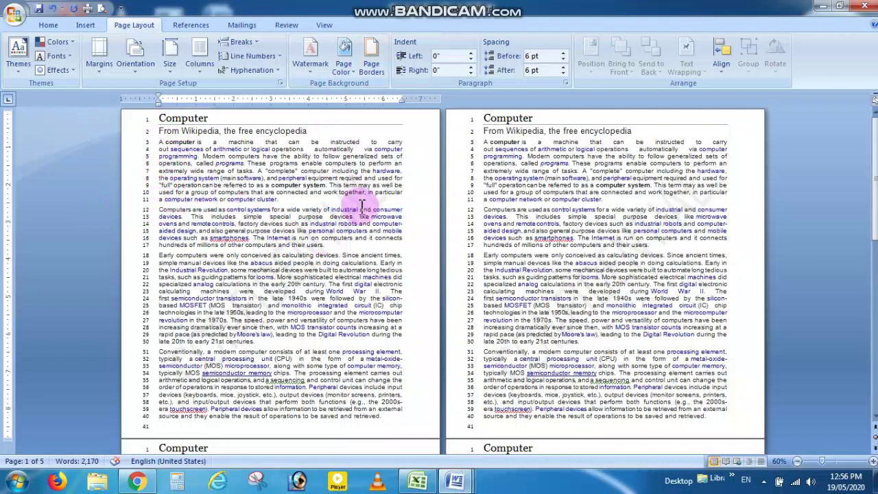
pyautogui.click(374, 75)
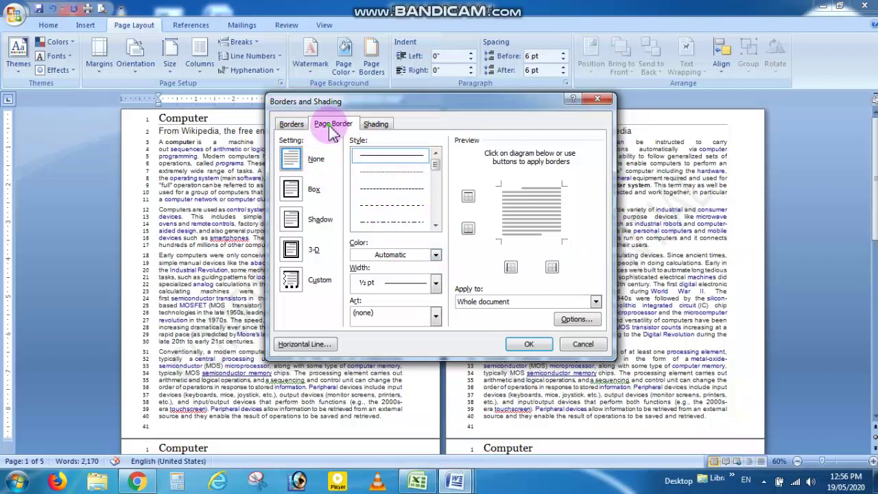
# - Choose the plain Box setting for the page border
pyautogui.click(289, 124)
pyautogui.click(377, 126)
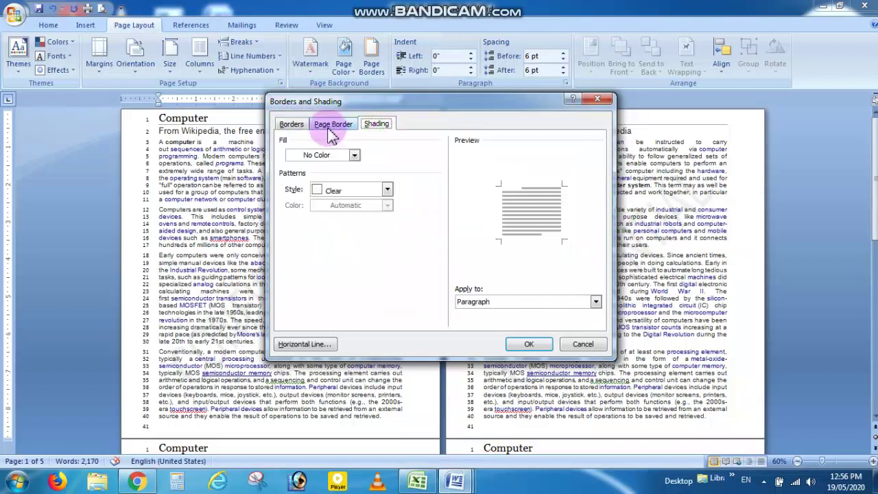
pyautogui.click(333, 124)
pyautogui.click(291, 189)
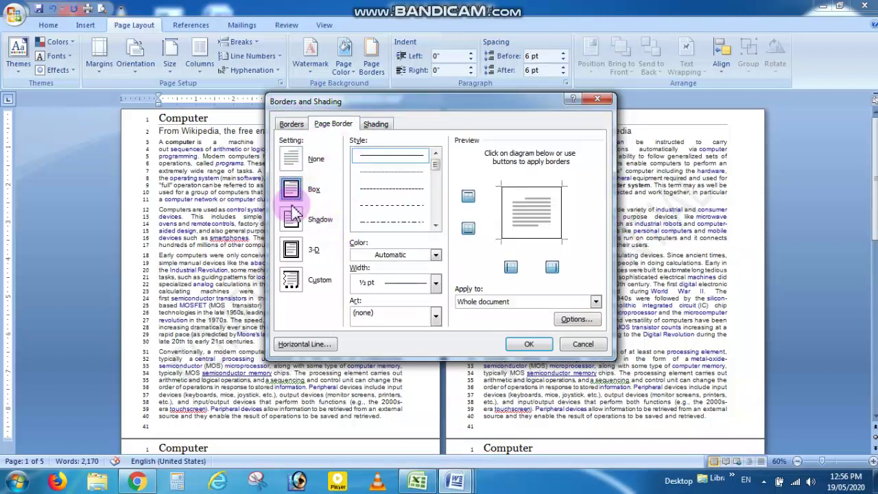
pyautogui.click(291, 249)
pyautogui.click(293, 281)
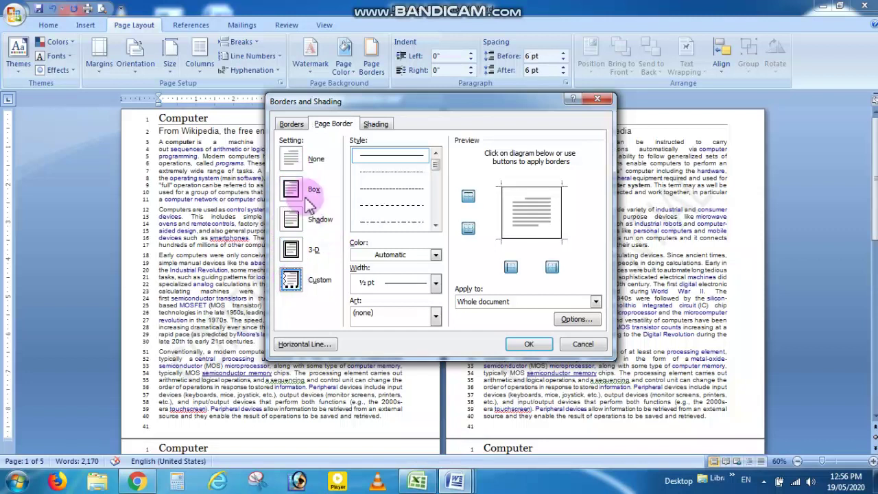
pyautogui.click(302, 193)
# - Make the page border a 3 pt orange dashed line around the whole document
pyautogui.moveTo(436, 165); pyautogui.dragTo(435, 192)
pyautogui.click(394, 221)
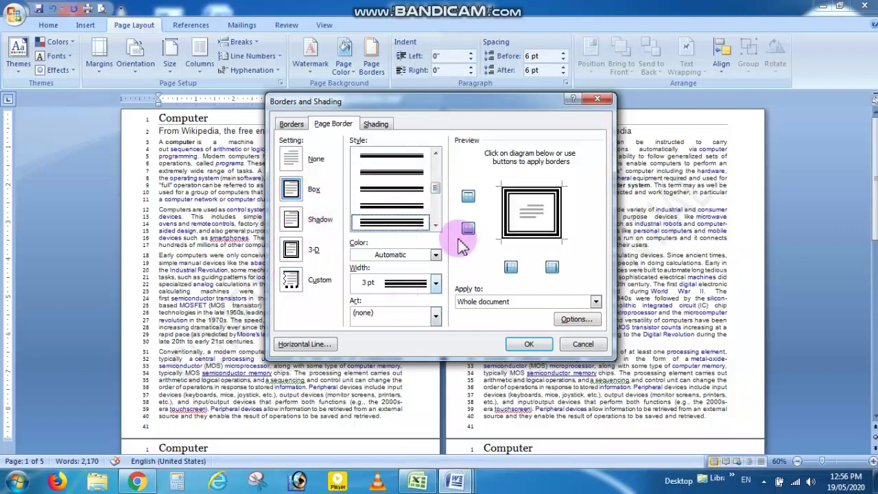
pyautogui.click(435, 226)
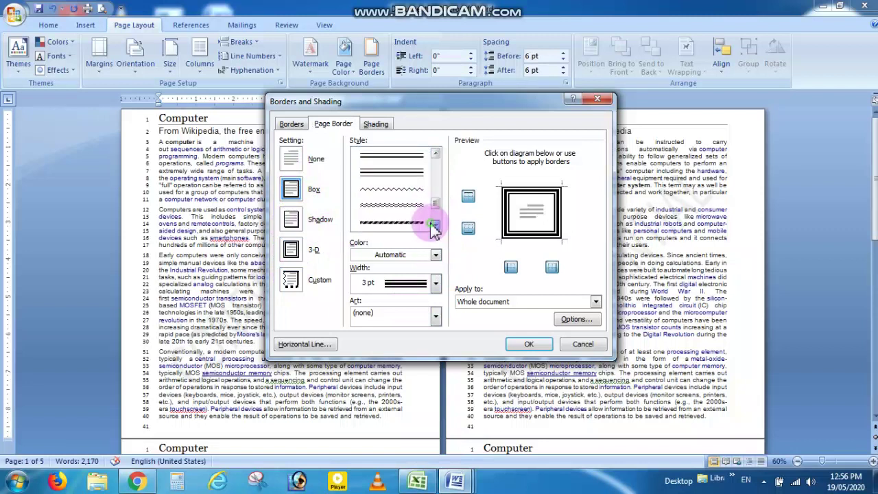
pyautogui.click(435, 226)
pyautogui.click(404, 222)
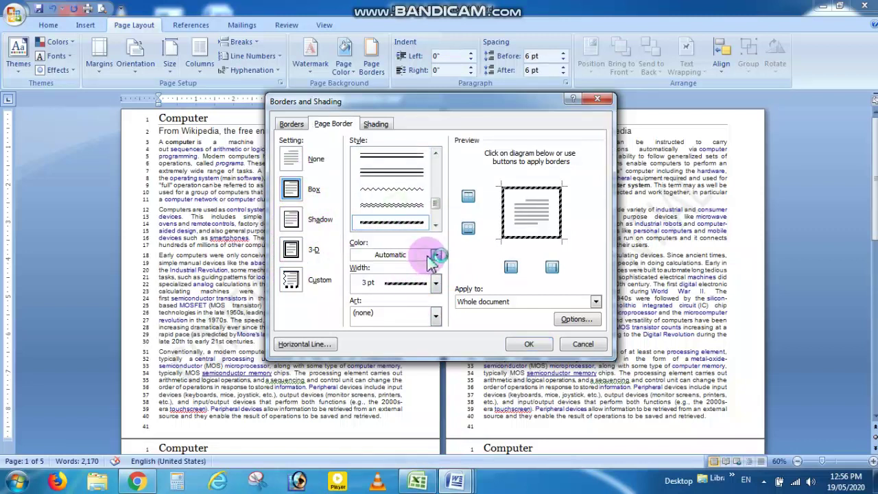
pyautogui.click(435, 254)
pyautogui.click(452, 334)
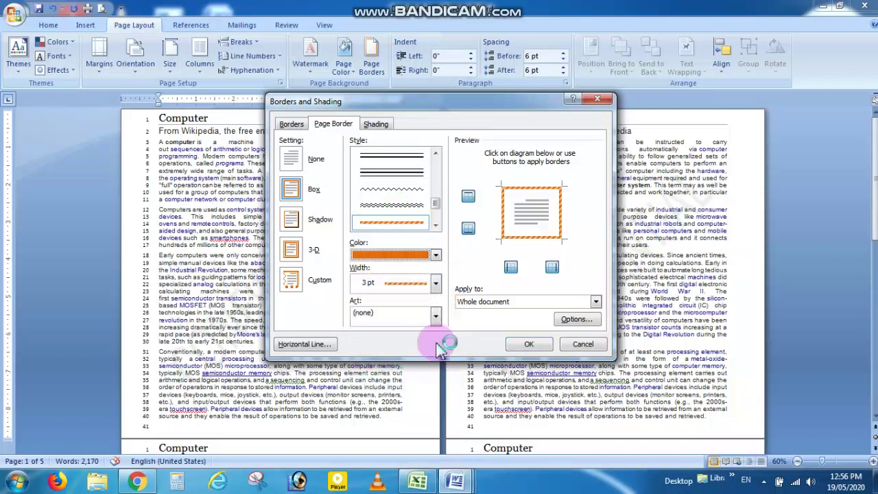
pyautogui.click(434, 314)
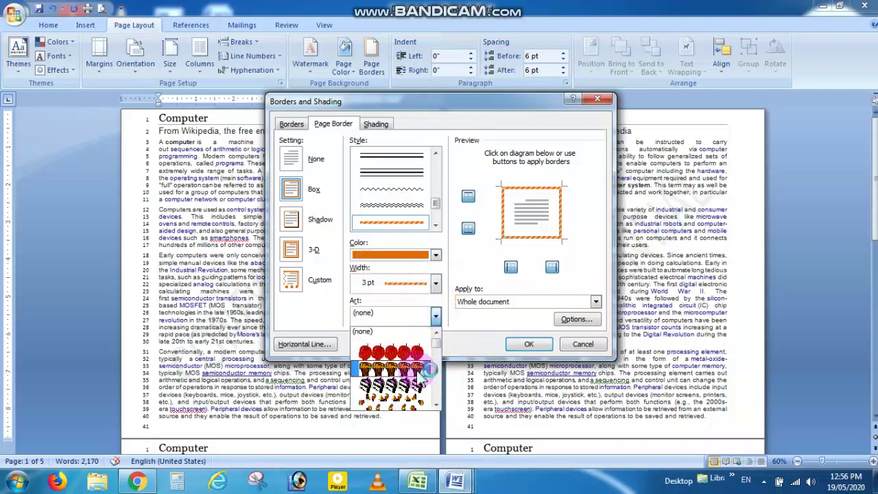
pyautogui.click(431, 290)
pyautogui.click(437, 284)
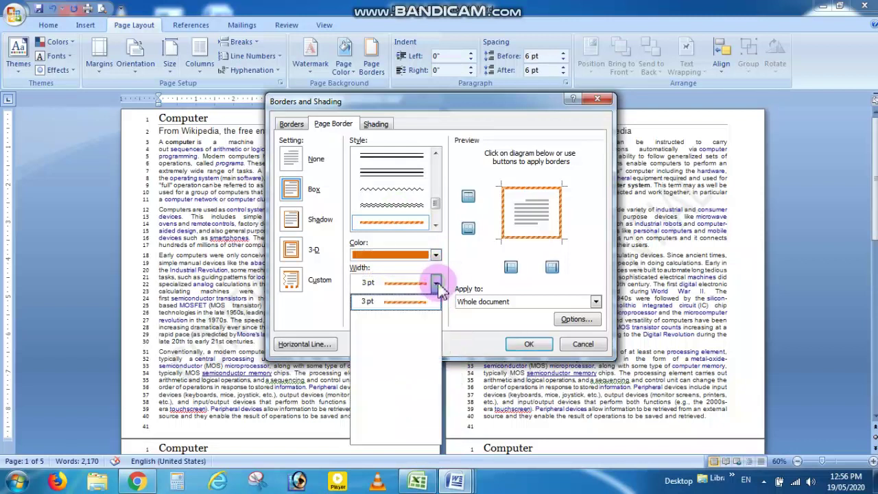
pyautogui.click(404, 303)
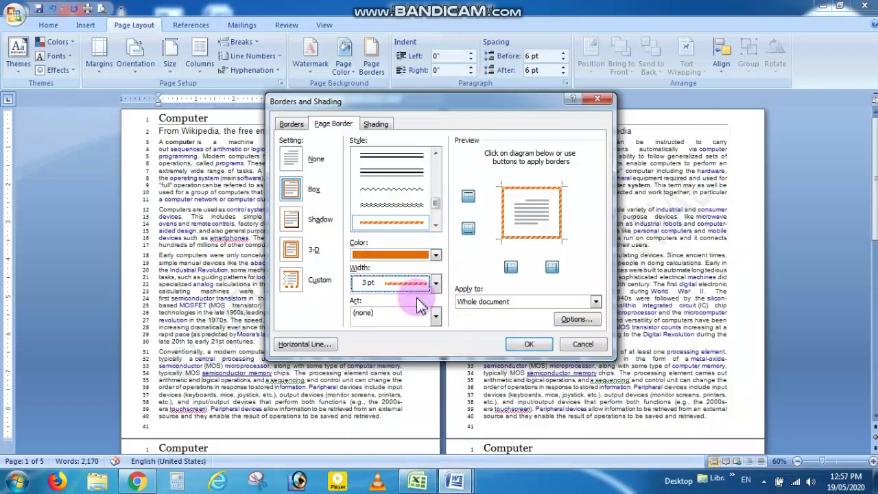
pyautogui.click(527, 356)
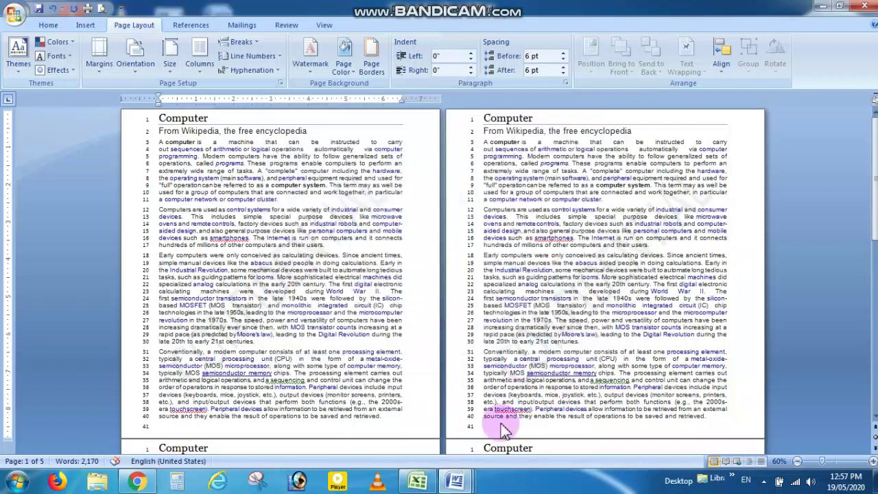
# - Swap the orange dashed page border for the pencils art border on all pages
pyautogui.moveTo(875, 196); pyautogui.dragTo(875, 158)
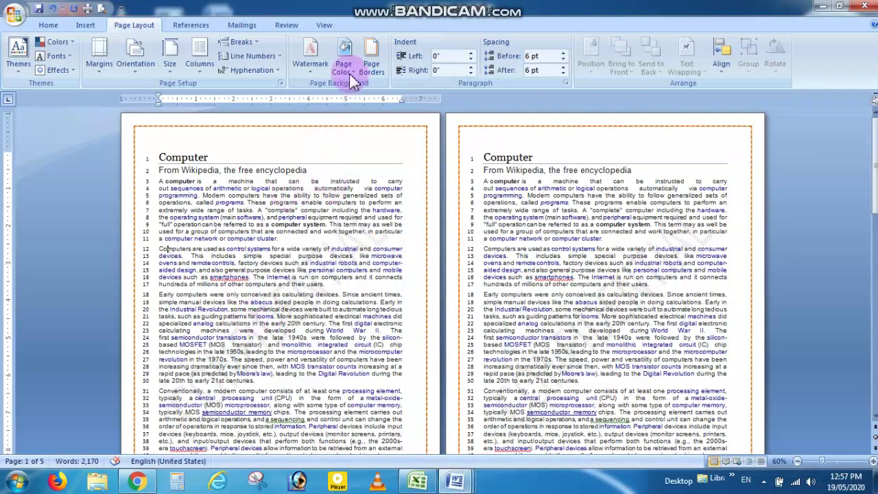
pyautogui.click(371, 62)
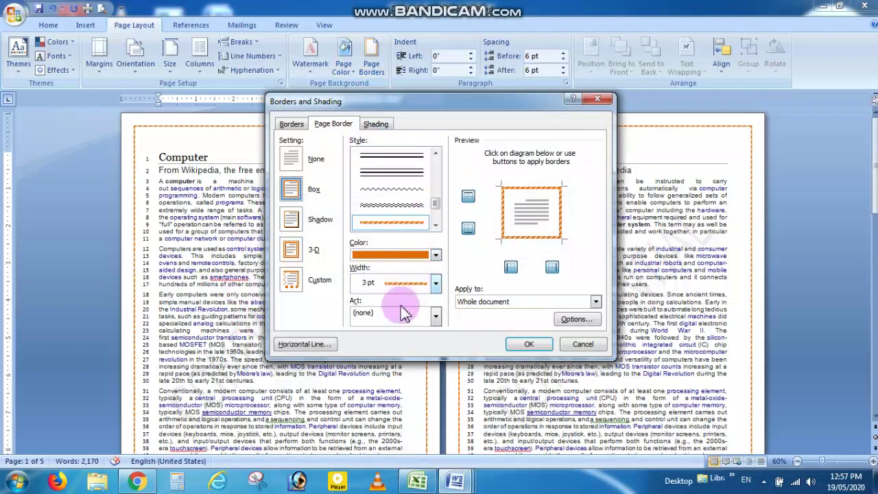
pyautogui.click(437, 315)
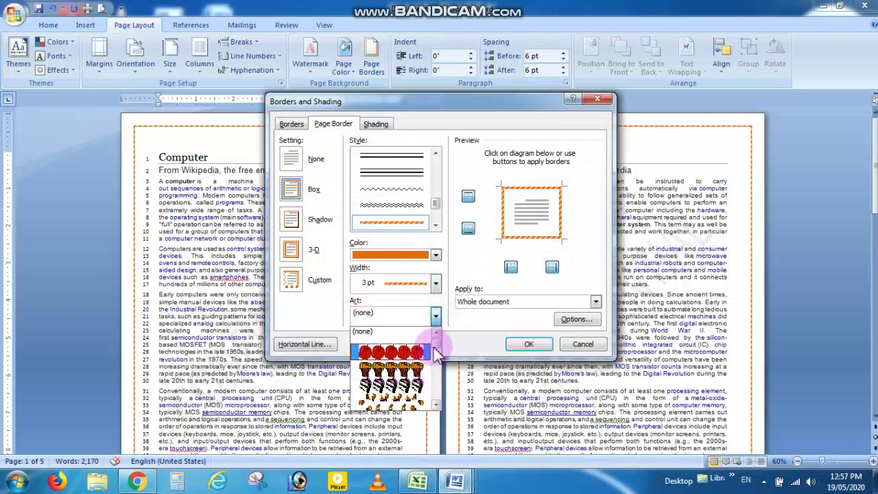
pyautogui.scroll(-3, 437, 350)
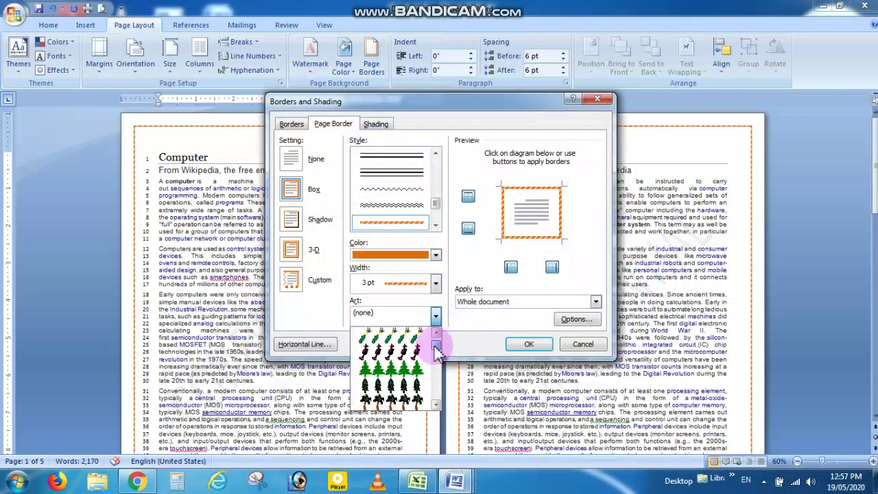
pyautogui.moveTo(437, 350)
pyautogui.mouseDown()
pyautogui.moveTo(438, 368)
pyautogui.moveTo(437, 352)
pyautogui.mouseUp()
pyautogui.scroll(1, 438, 351)
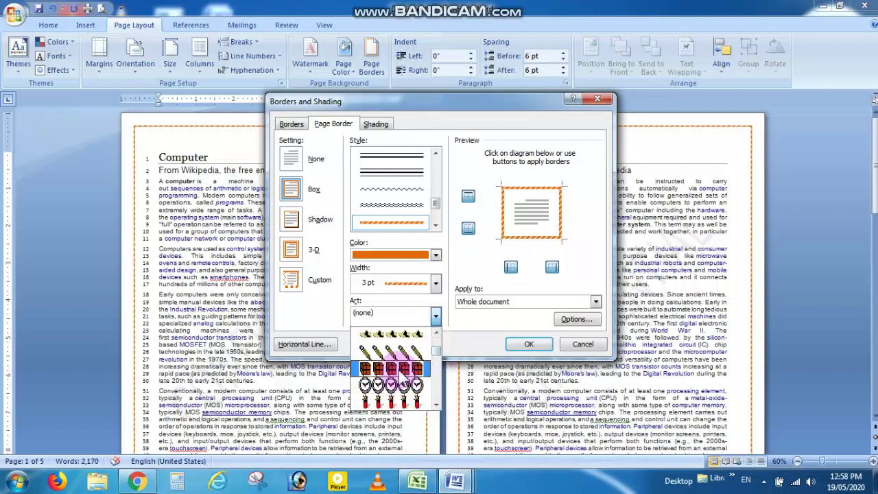
pyautogui.click(392, 352)
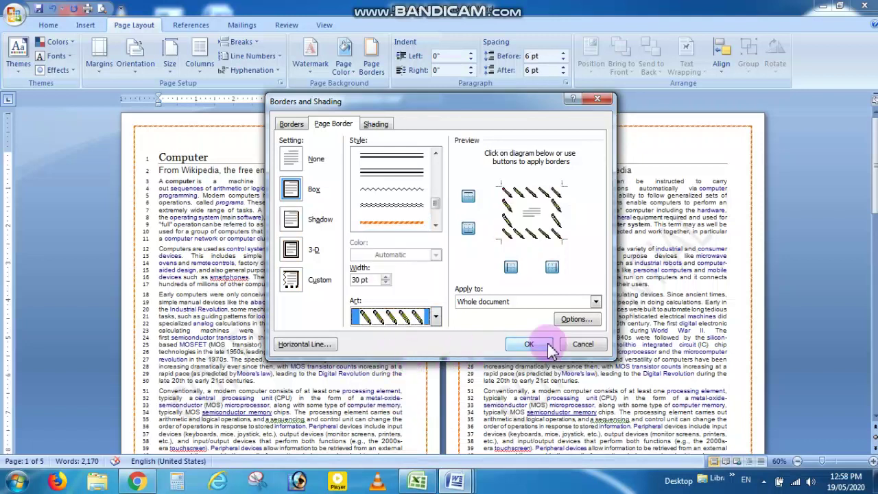
pyautogui.click(551, 350)
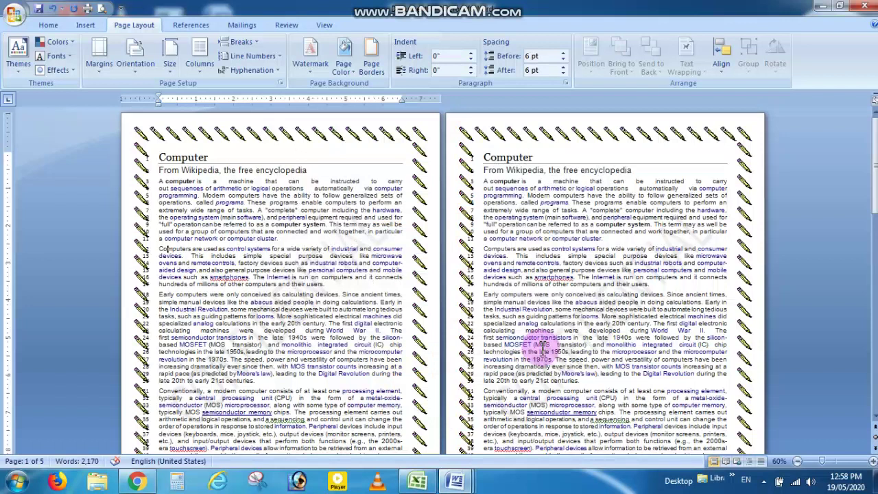
# - Select the first paragraph on the second (right-hand) page
pyautogui.click(370, 69)
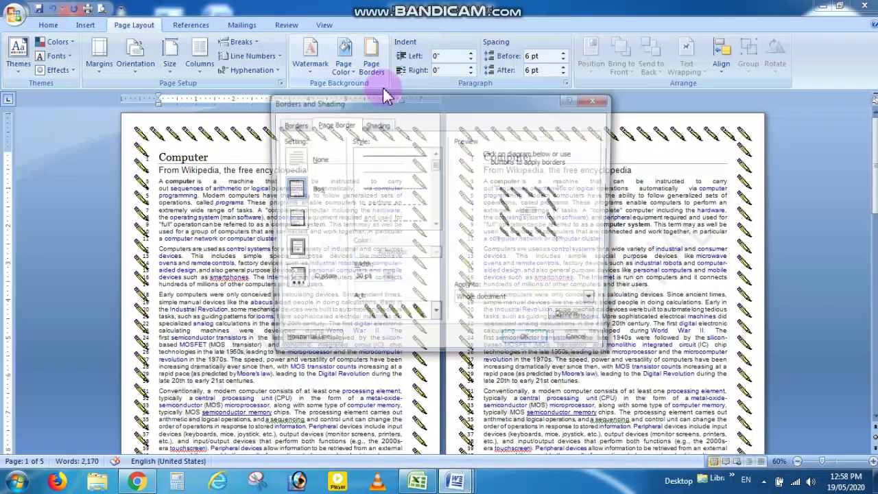
pyautogui.click(290, 123)
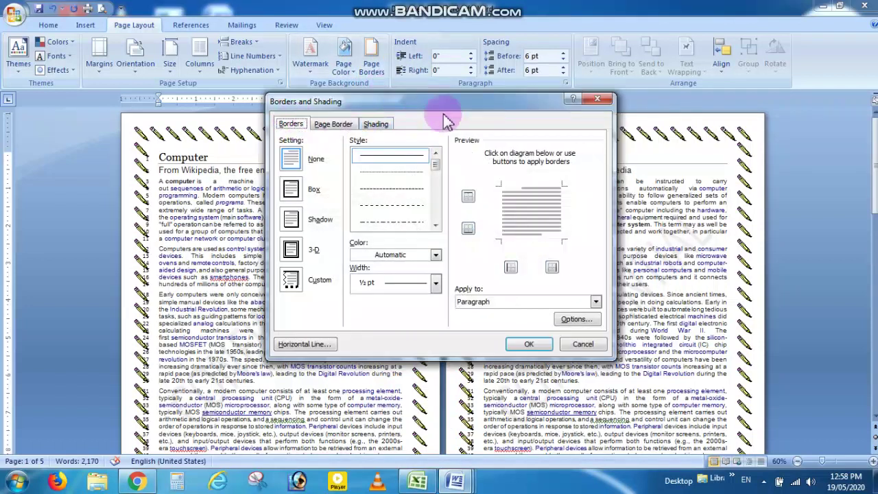
pyautogui.click(598, 99)
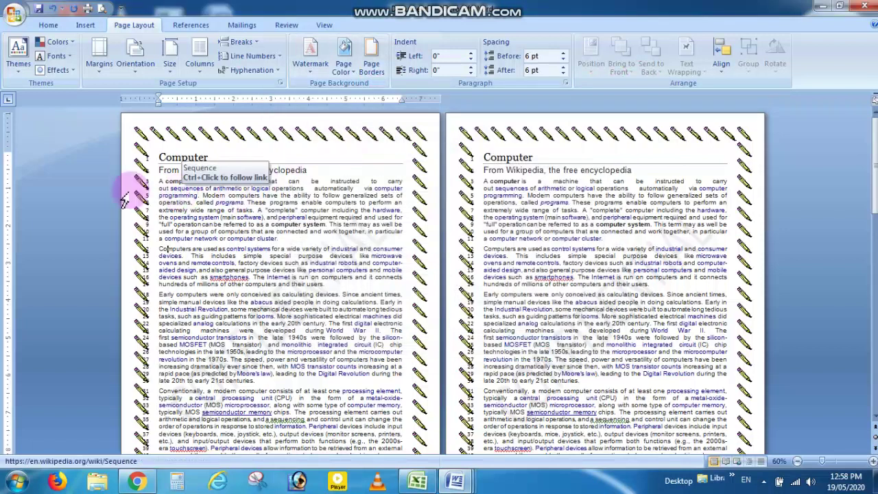
pyautogui.click(157, 271)
pyautogui.moveTo(157, 253)
pyautogui.mouseDown()
pyautogui.moveTo(140, 254)
pyautogui.moveTo(354, 278)
pyautogui.mouseUp()
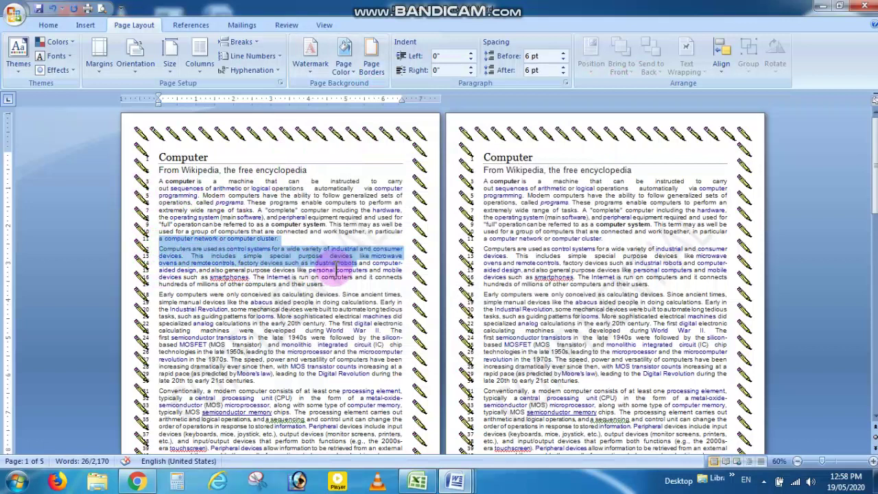
pyautogui.click(489, 220)
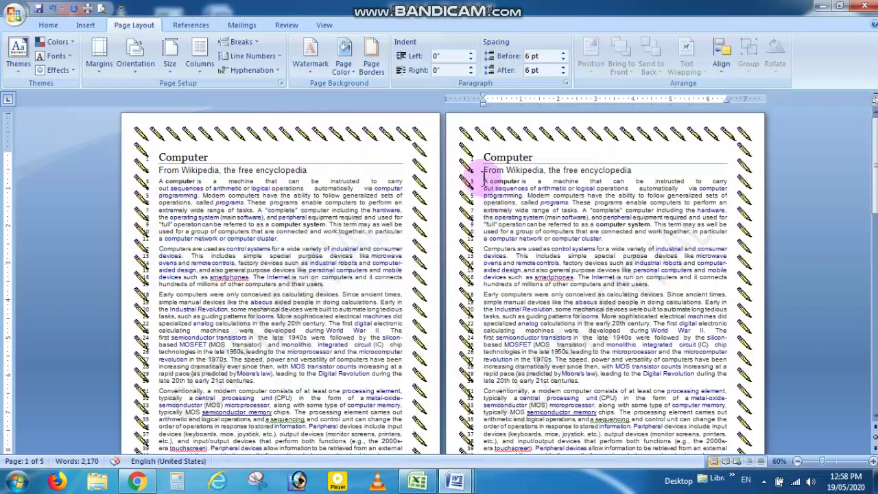
pyautogui.moveTo(484, 180); pyautogui.dragTo(641, 240)
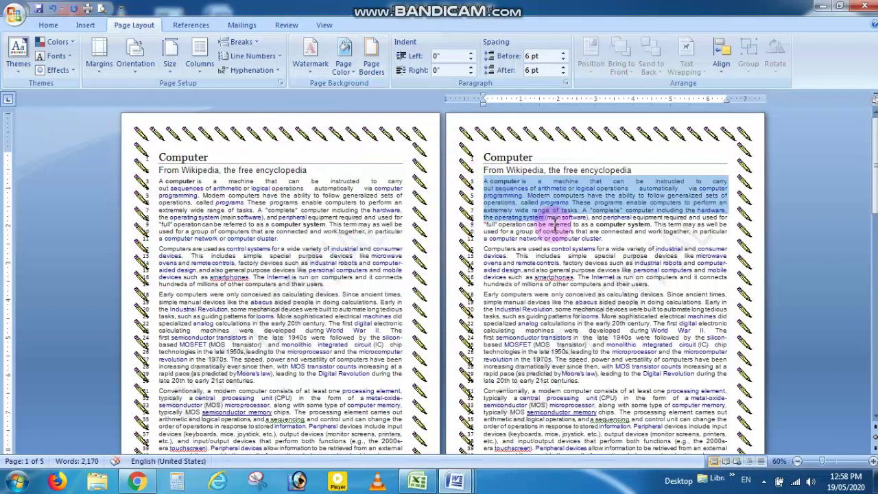
# - Give the selected paragraph a thick solid 3 pt olive green box border
pyautogui.click(371, 60)
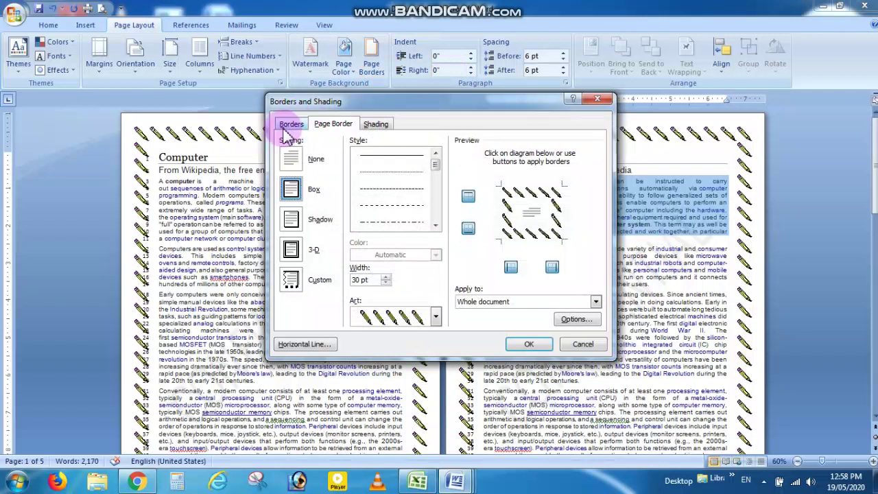
pyautogui.click(289, 127)
pyautogui.click(295, 191)
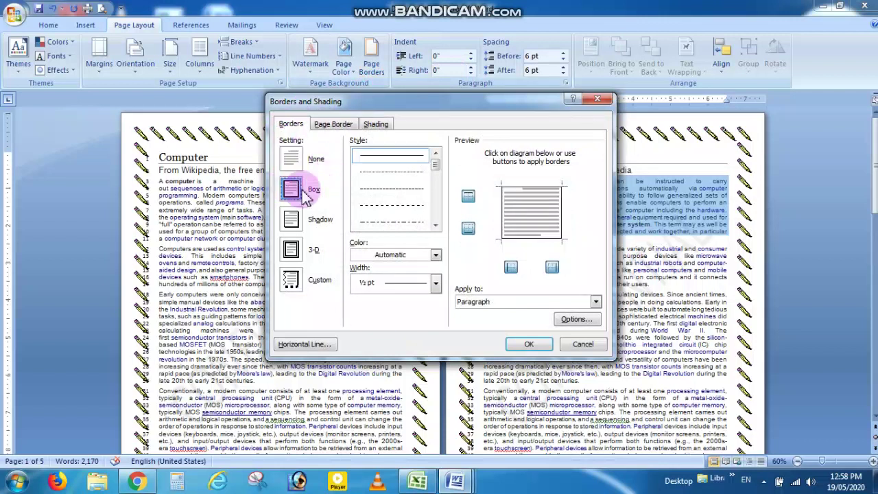
pyautogui.click(435, 225)
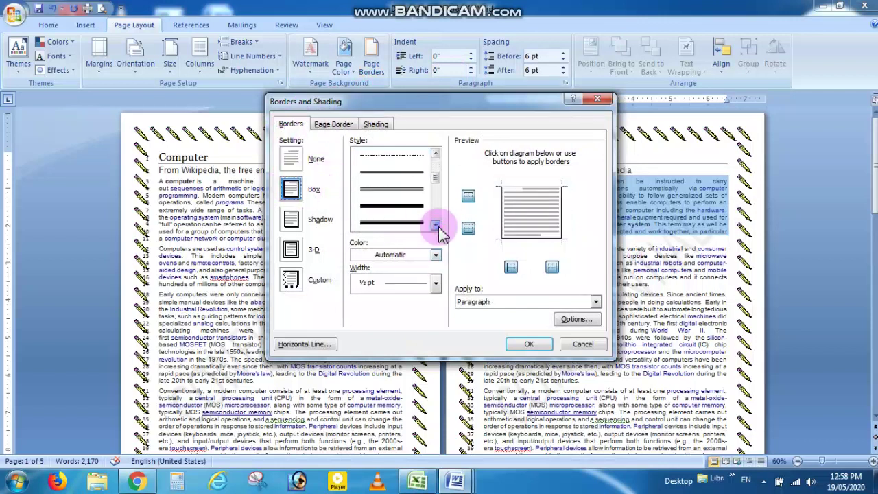
pyautogui.click(408, 171)
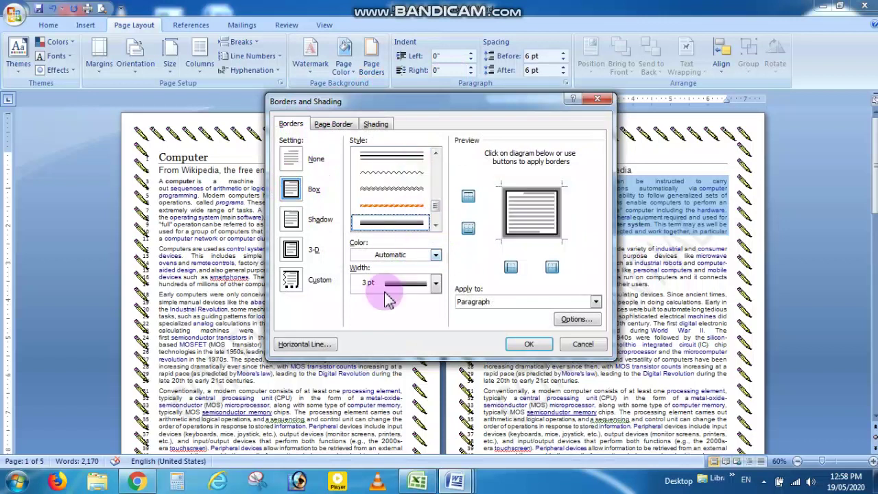
pyautogui.click(436, 257)
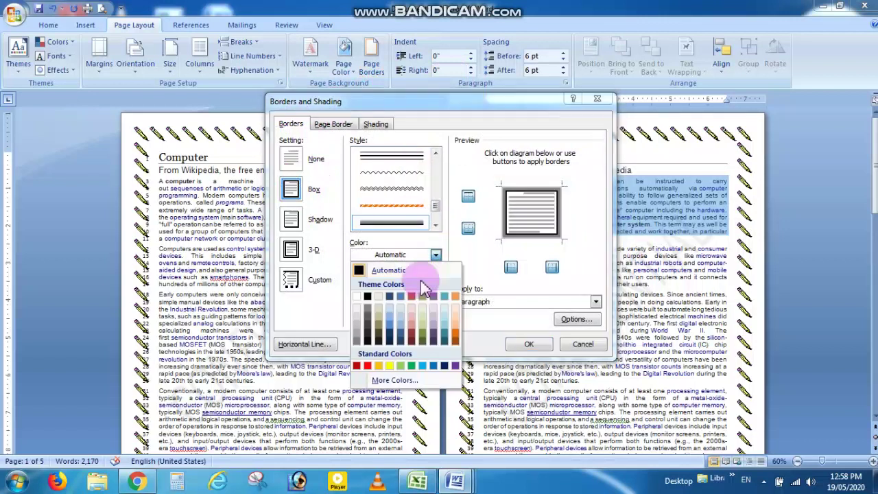
pyautogui.click(423, 341)
pyautogui.click(531, 345)
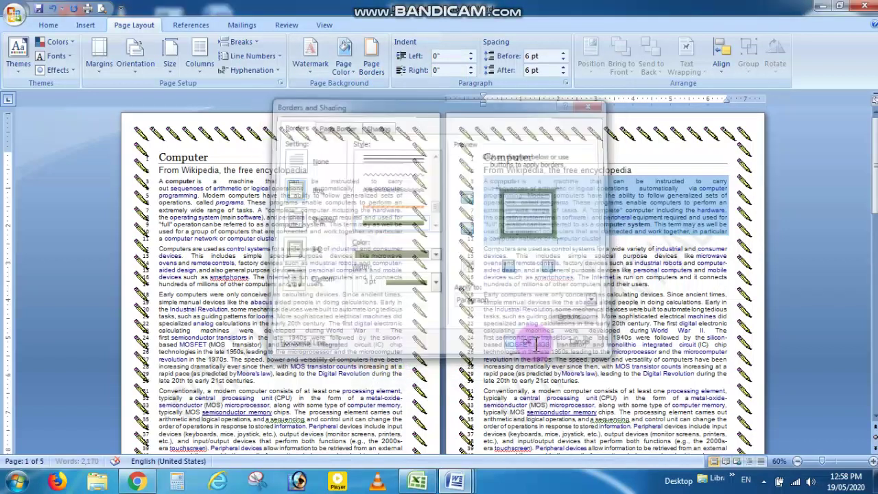
pyautogui.click(640, 310)
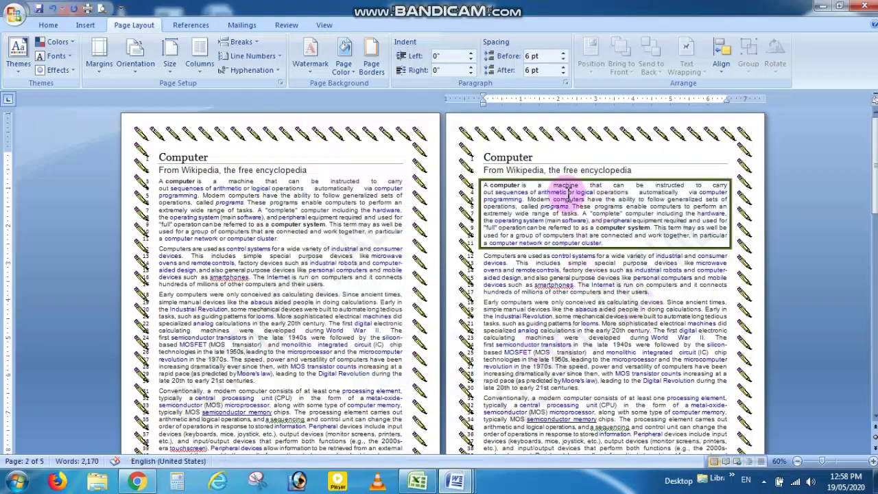
# - Select the opening paragraph of the Computer article
pyautogui.click(361, 65)
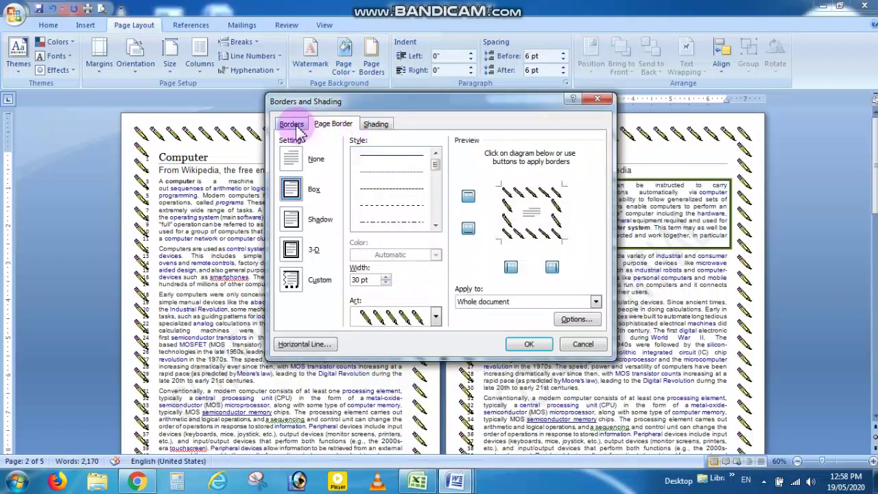
pyautogui.click(301, 125)
pyautogui.click(335, 124)
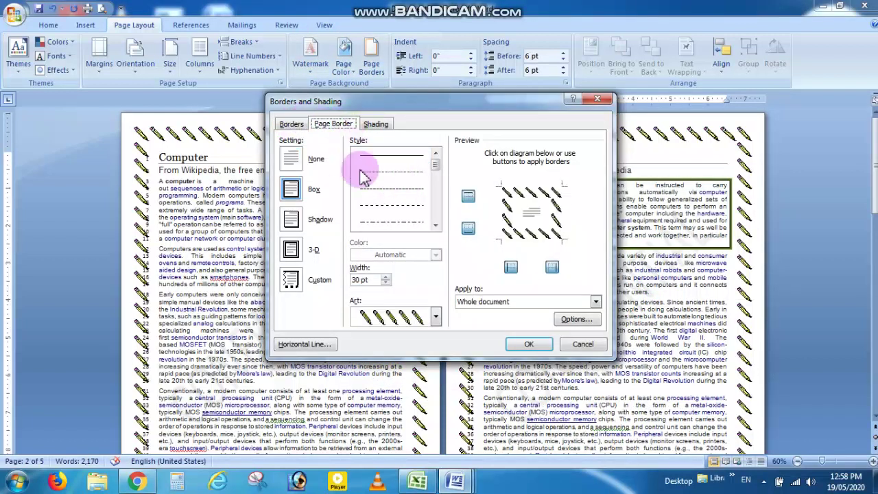
pyautogui.click(377, 124)
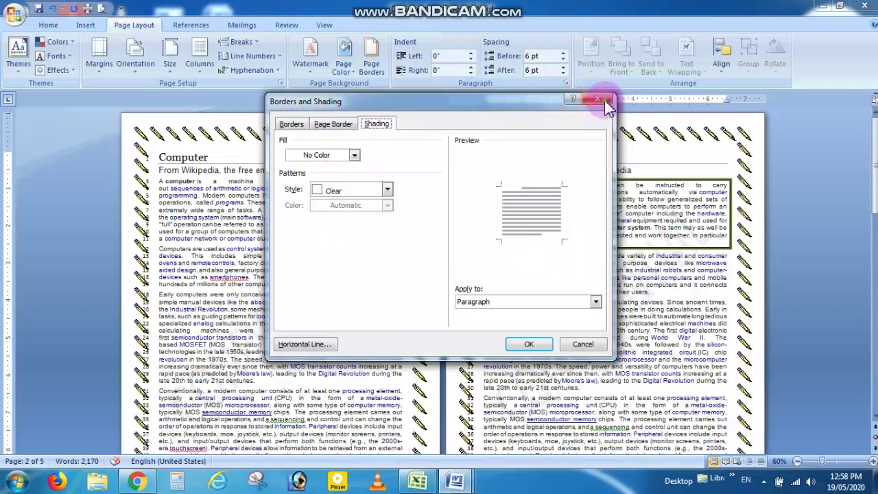
pyautogui.click(597, 99)
pyautogui.moveTo(156, 187); pyautogui.dragTo(289, 248)
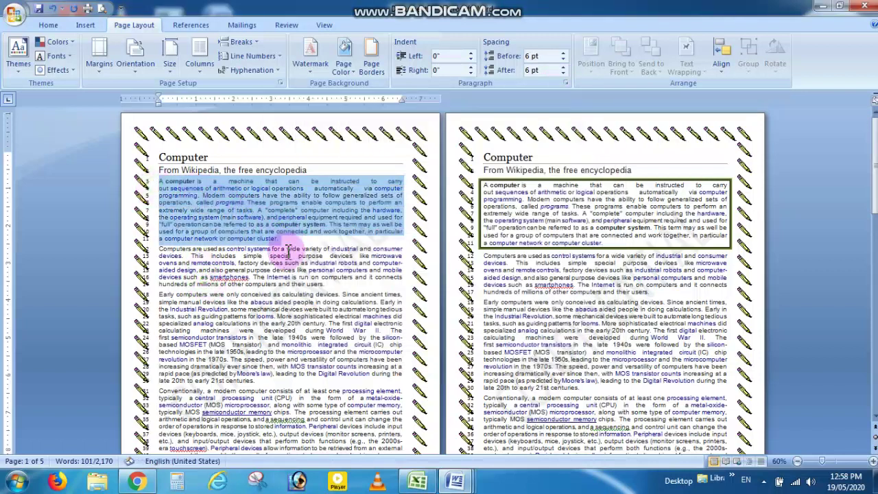
# - Fill the selected paragraph with light blue shading
pyautogui.click(371, 67)
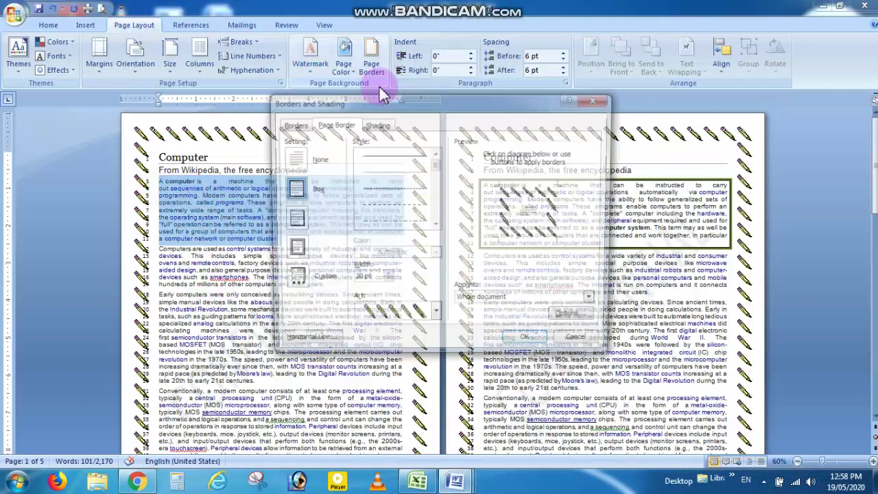
pyautogui.click(377, 125)
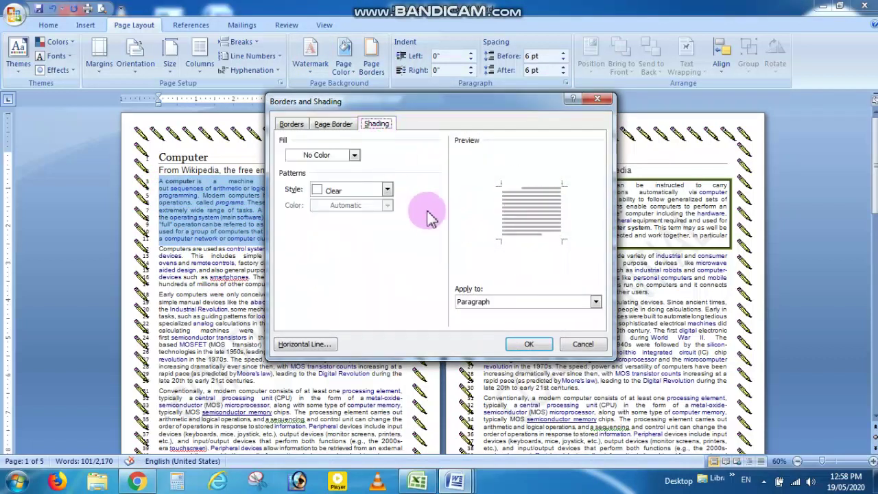
pyautogui.click(353, 156)
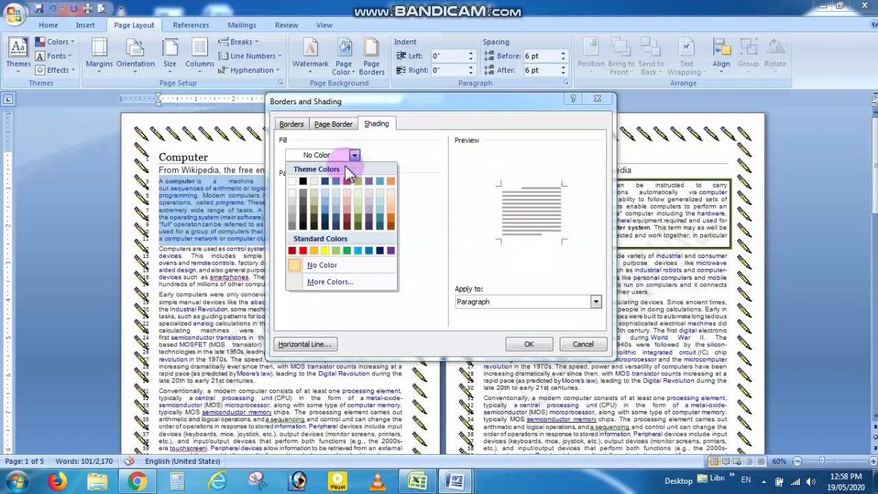
pyautogui.click(341, 216)
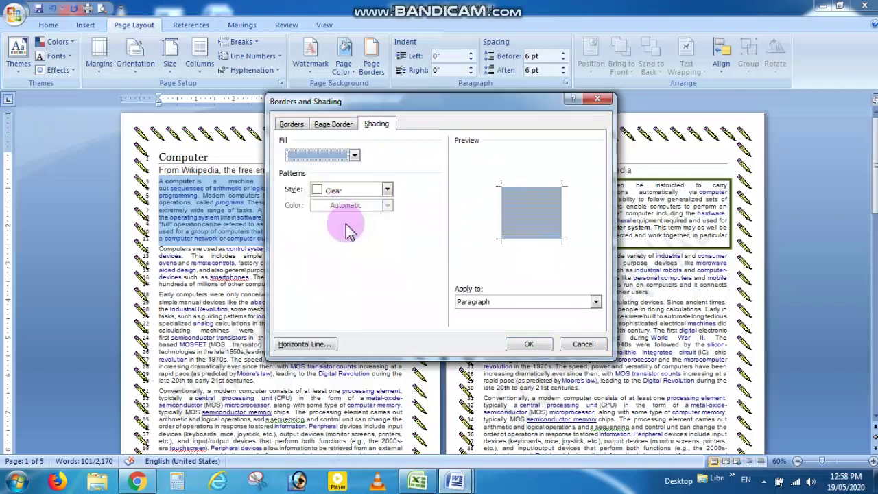
pyautogui.click(528, 344)
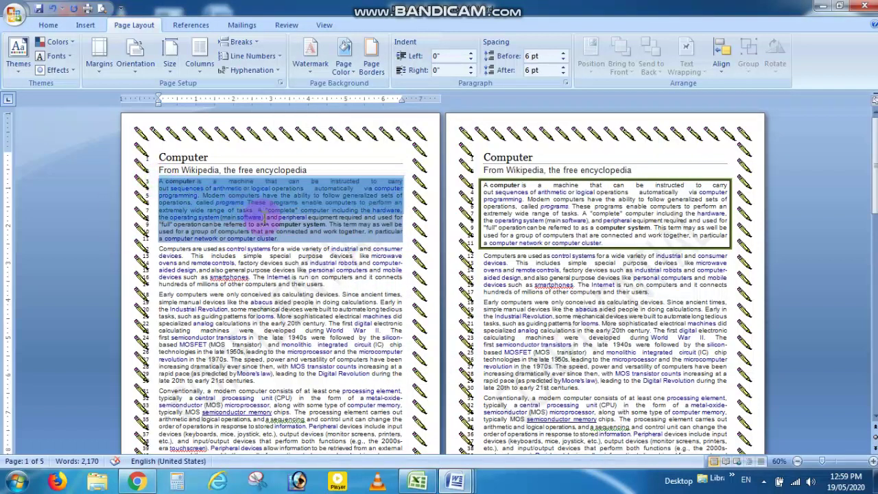
# - Reselect the first paragraph and change its shading fill to blue
pyautogui.moveTo(158, 180); pyautogui.dragTo(275, 237)
pyautogui.click(372, 60)
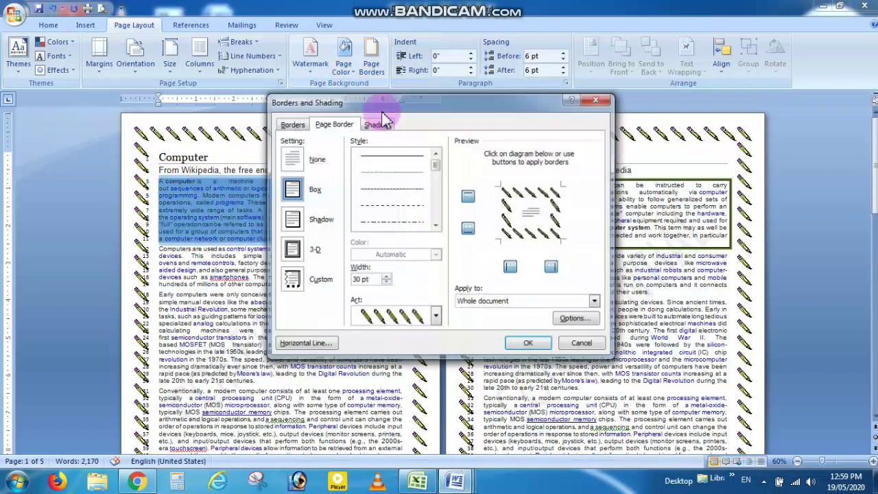
pyautogui.click(377, 123)
pyautogui.click(354, 156)
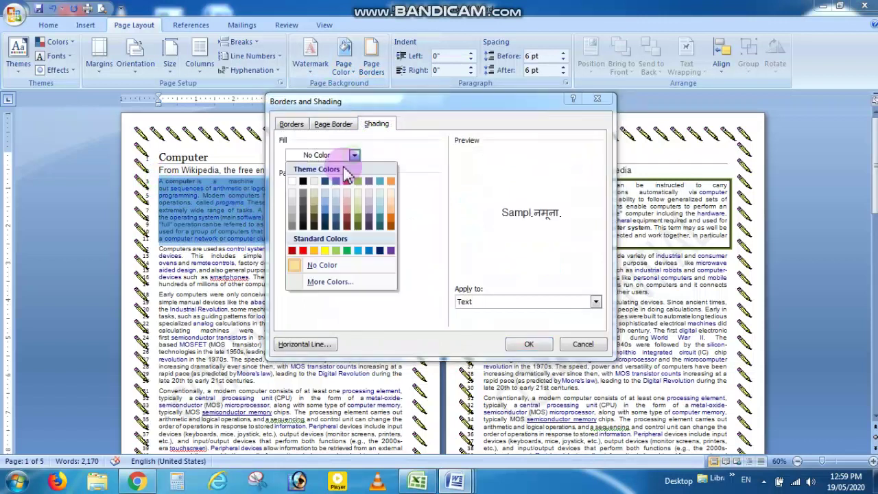
pyautogui.click(325, 211)
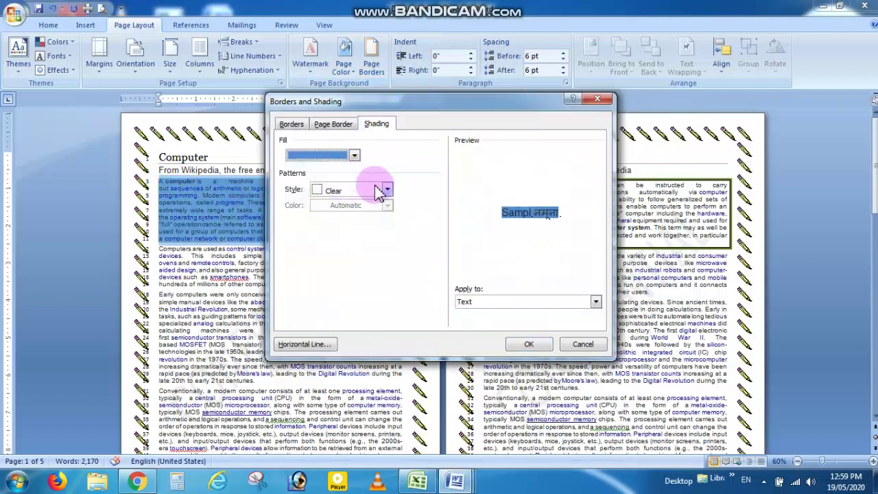
# - Overlay the blue fill with a 60% pink shading pattern
pyautogui.click(387, 190)
pyautogui.click(347, 274)
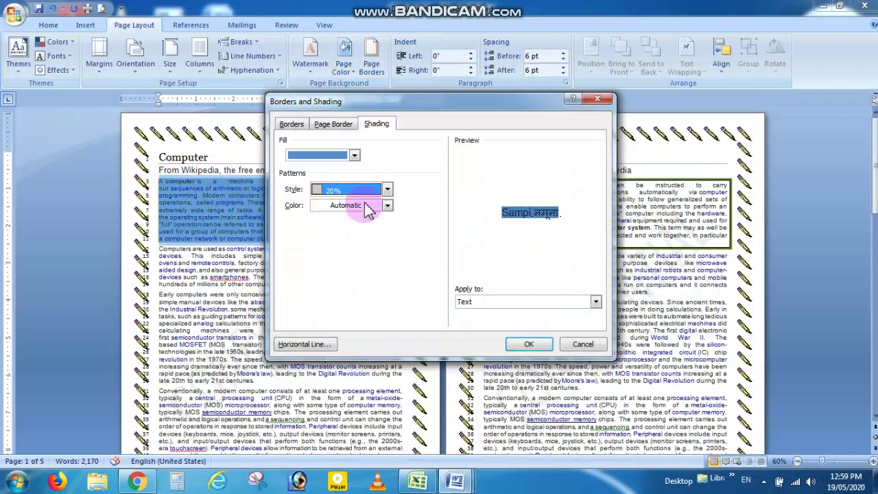
pyautogui.click(388, 191)
pyautogui.scroll(-2, 386, 259)
pyautogui.scroll(-1, 386, 259)
pyautogui.scroll(-1, 371, 234)
pyautogui.click(348, 214)
pyautogui.click(387, 190)
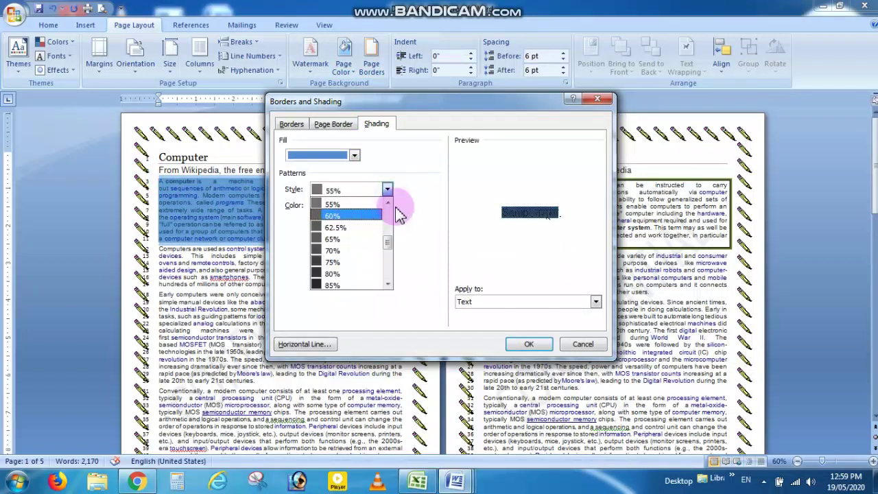
pyautogui.click(382, 217)
pyautogui.click(388, 190)
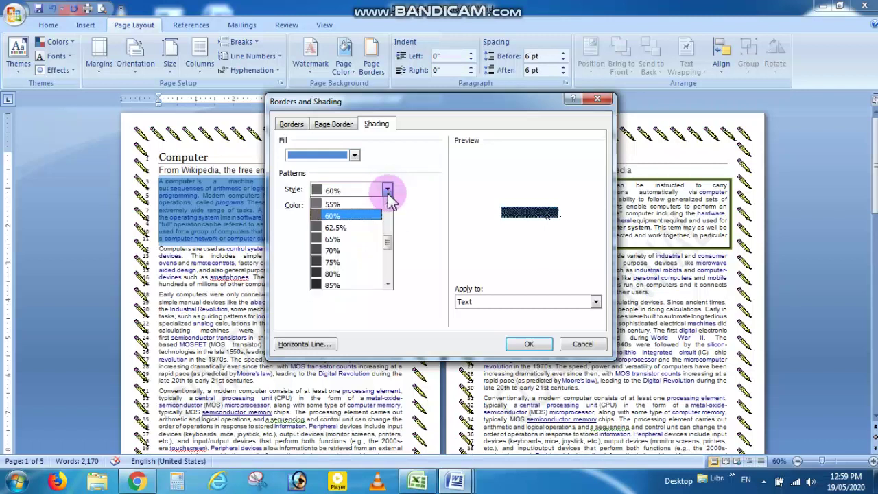
pyautogui.click(388, 204)
pyautogui.click(353, 228)
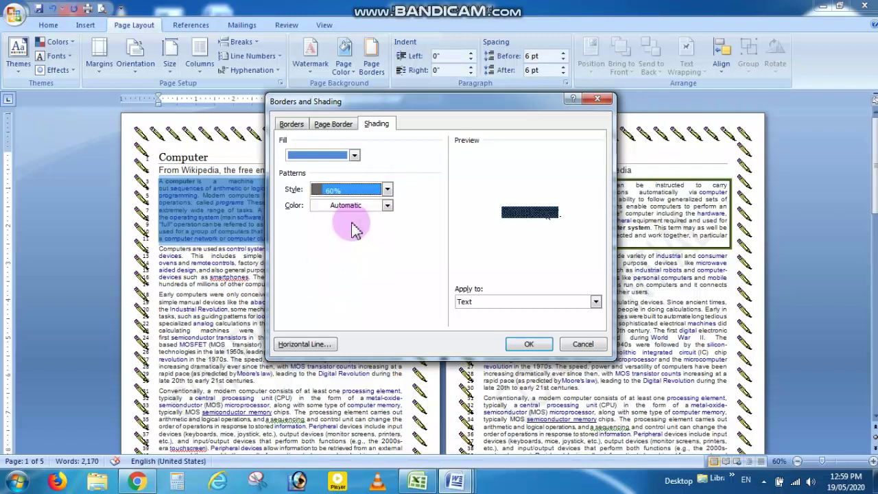
pyautogui.click(384, 206)
pyautogui.click(370, 273)
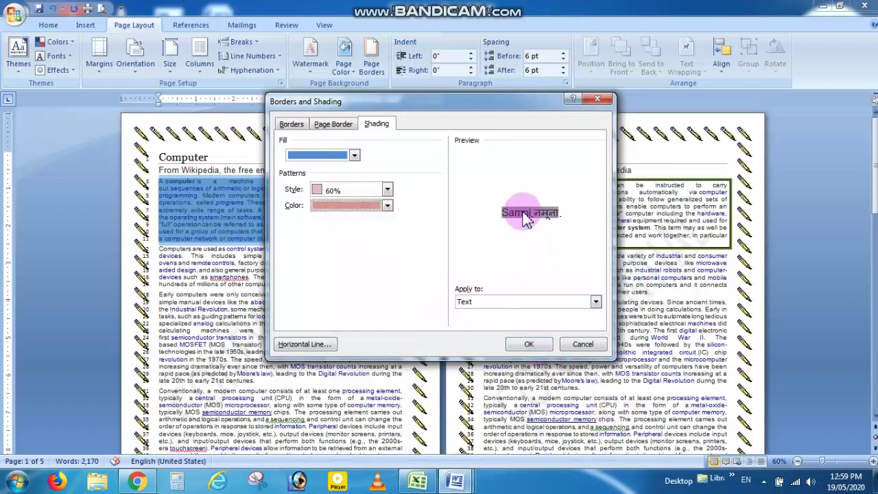
pyautogui.click(527, 346)
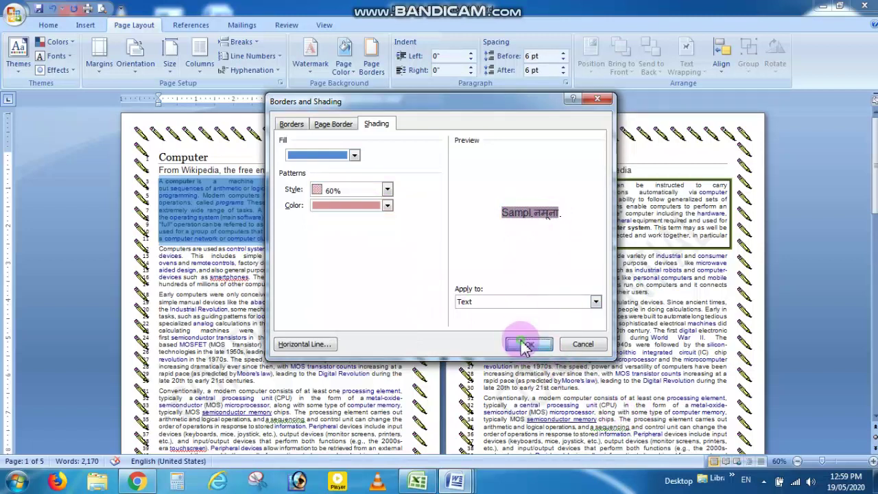
pyautogui.click(388, 289)
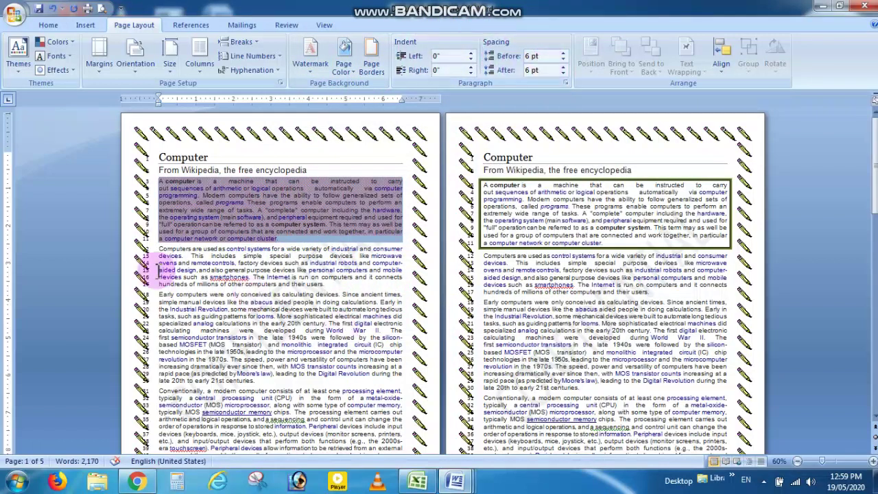
# - Give the second paragraph 30 pt spacing before and 42 pt after
pyautogui.moveTo(177, 259); pyautogui.dragTo(364, 278)
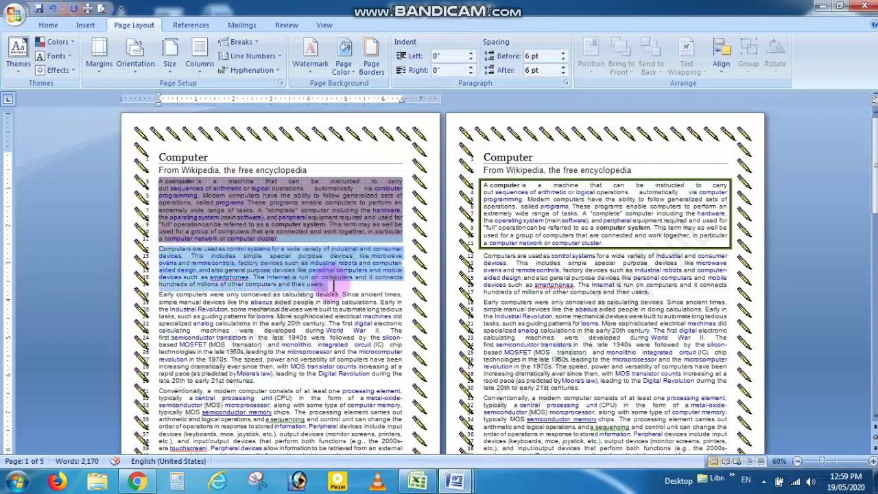
pyautogui.click(563, 53)
pyautogui.click(563, 52)
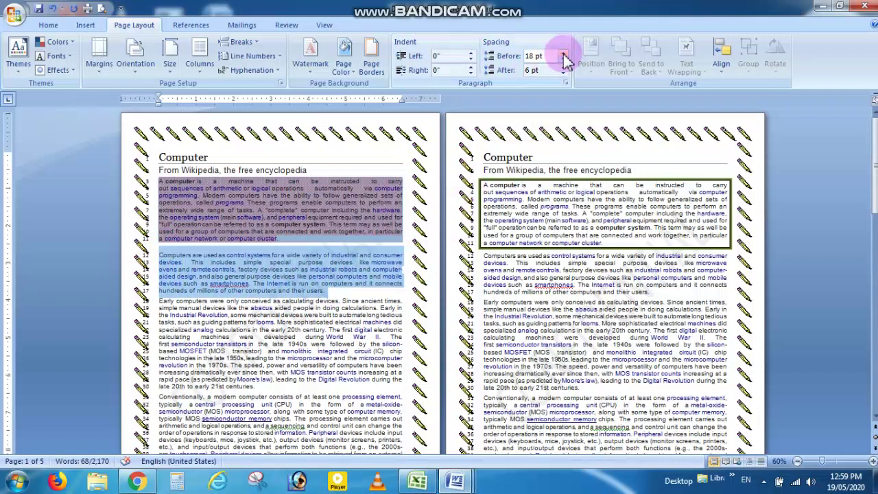
pyautogui.click(563, 71)
pyautogui.click(563, 71)
pyautogui.click(564, 71)
pyautogui.click(563, 71)
pyautogui.click(563, 71)
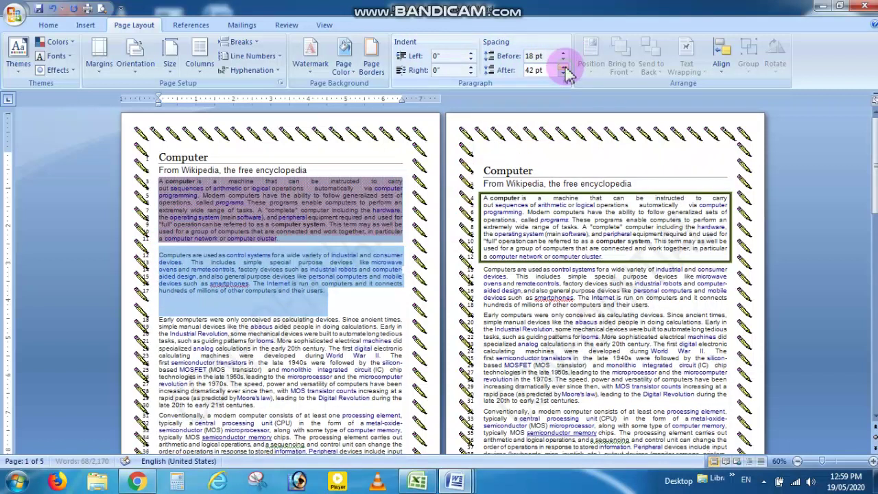
pyautogui.click(362, 283)
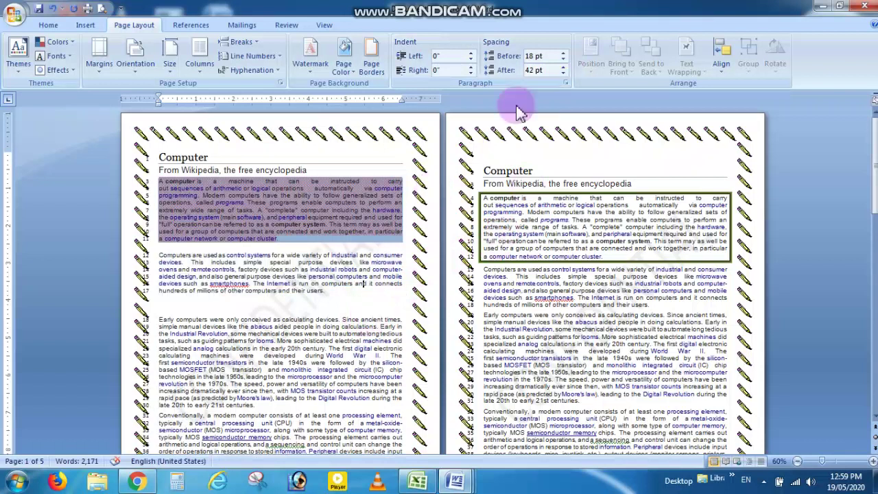
pyautogui.click(564, 53)
pyautogui.click(564, 53)
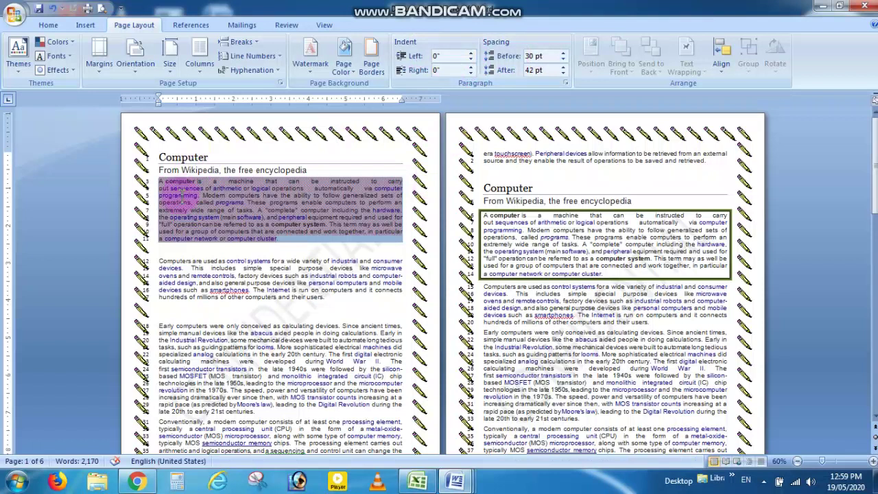
# - Indent the shaded first paragraph 0.5" from the left
pyautogui.moveTo(159, 157); pyautogui.dragTo(160, 182)
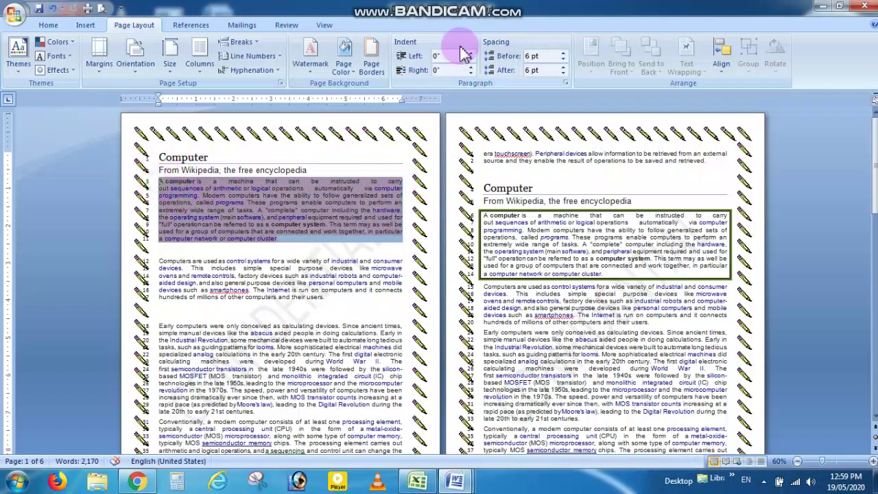
pyautogui.click(471, 55)
pyautogui.click(470, 55)
pyautogui.click(471, 55)
pyautogui.click(471, 55)
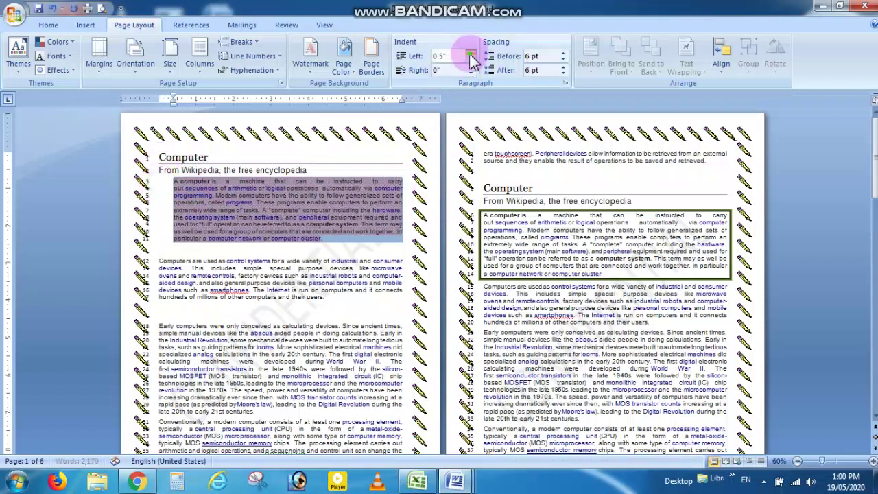